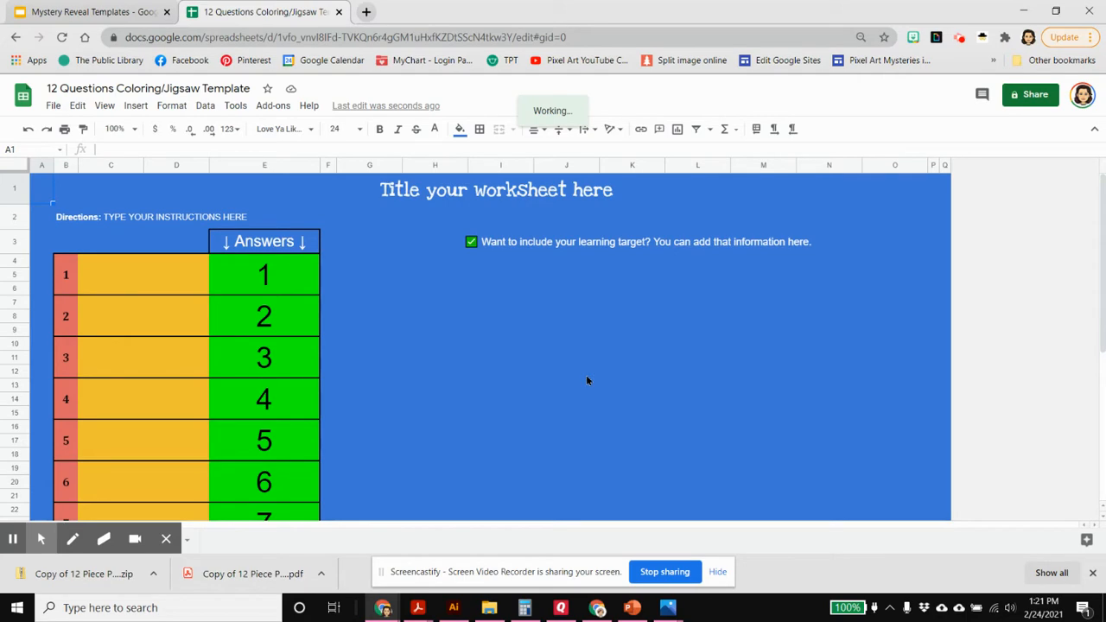
left_click(53, 106)
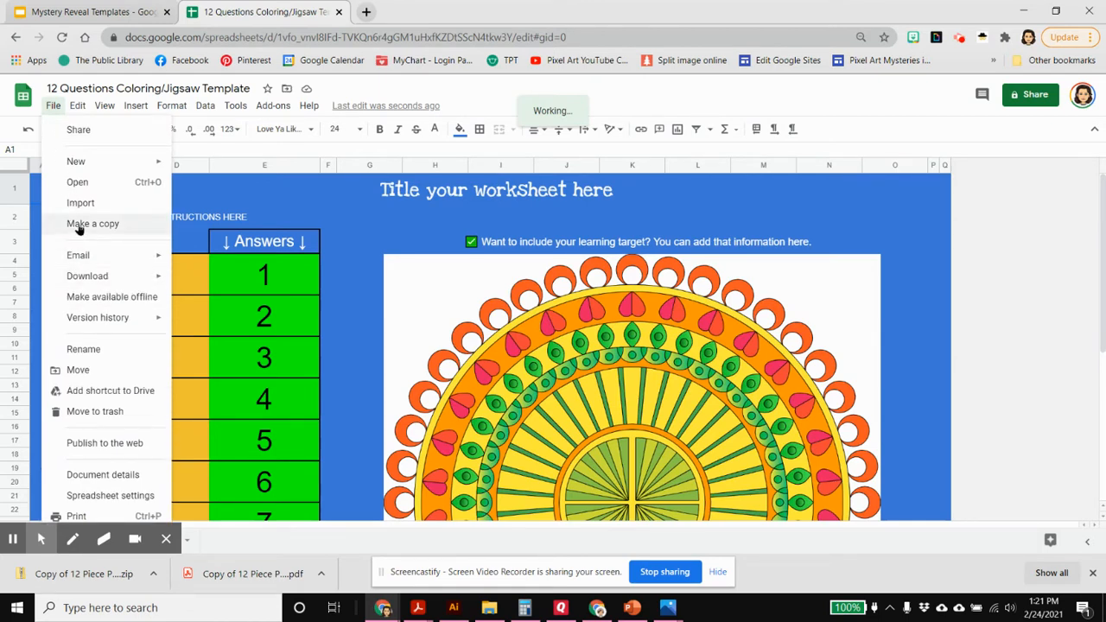
left_click(53, 107)
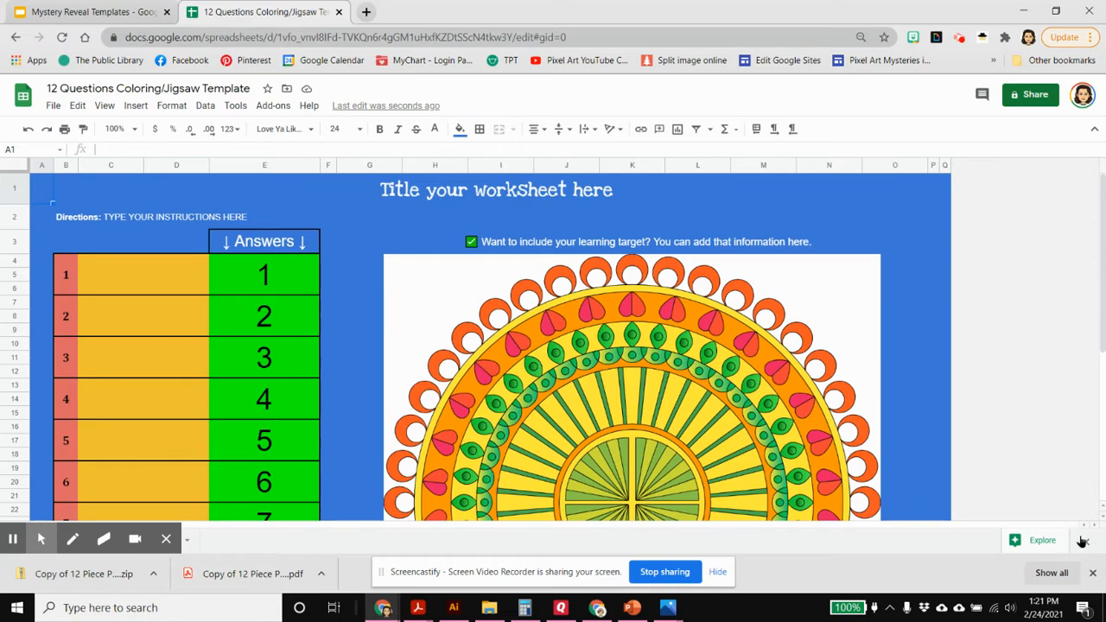
Open Sheet2 and locate the list of question numbers and images in columns K and L
scroll(390, 531, "down", 5)
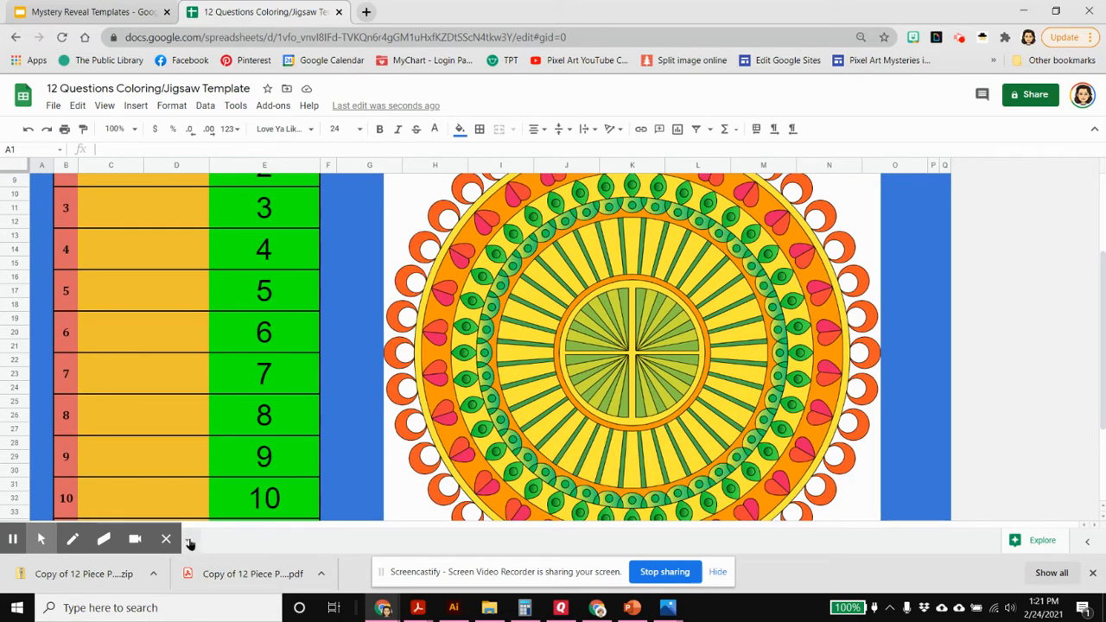
left_click(190, 544)
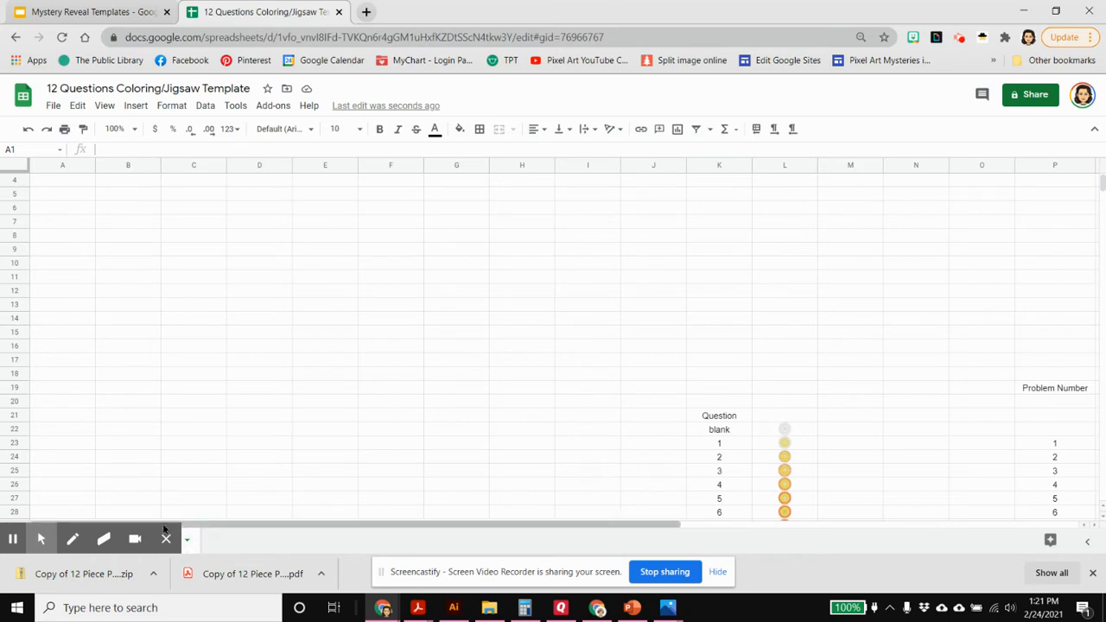
mouse_move(128, 510)
left_click_drag(135, 504, 406, 516)
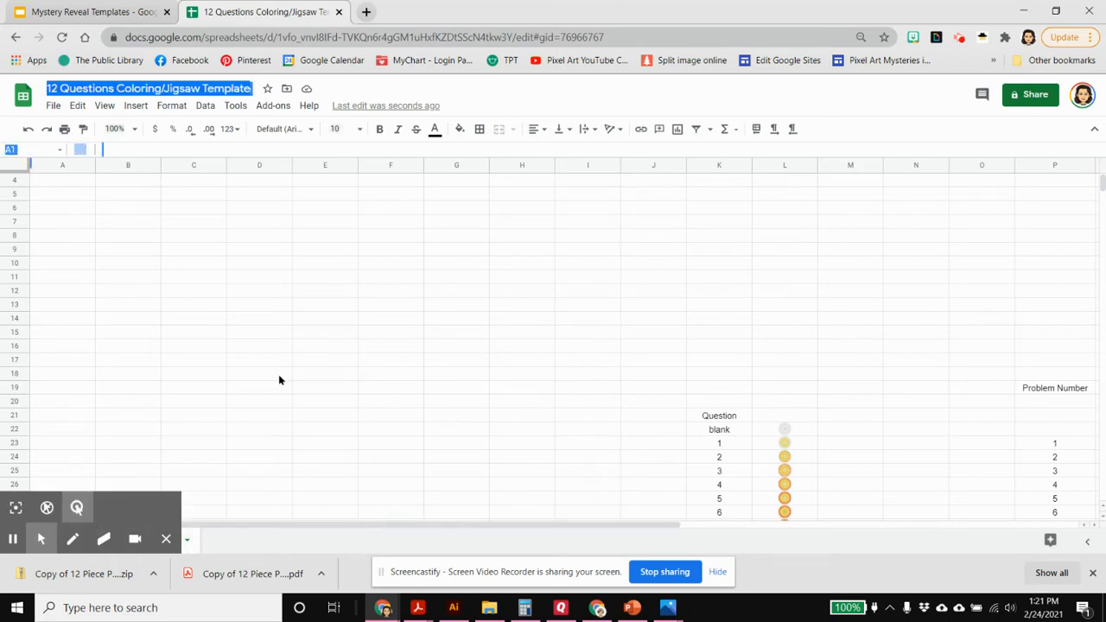
left_click(105, 107)
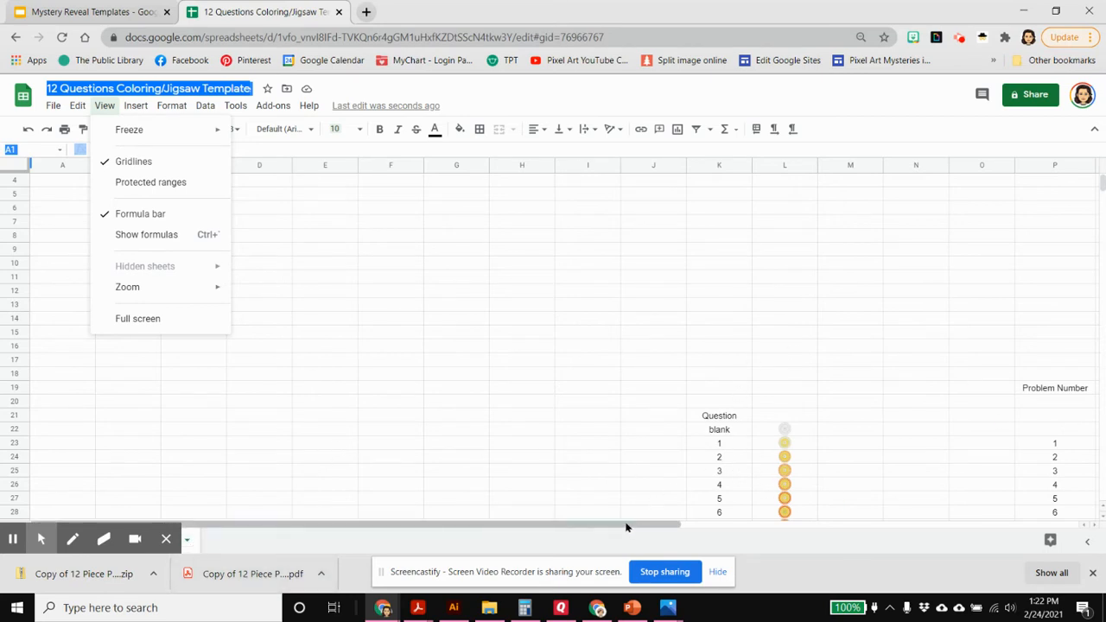
left_click_drag(632, 525, 766, 526)
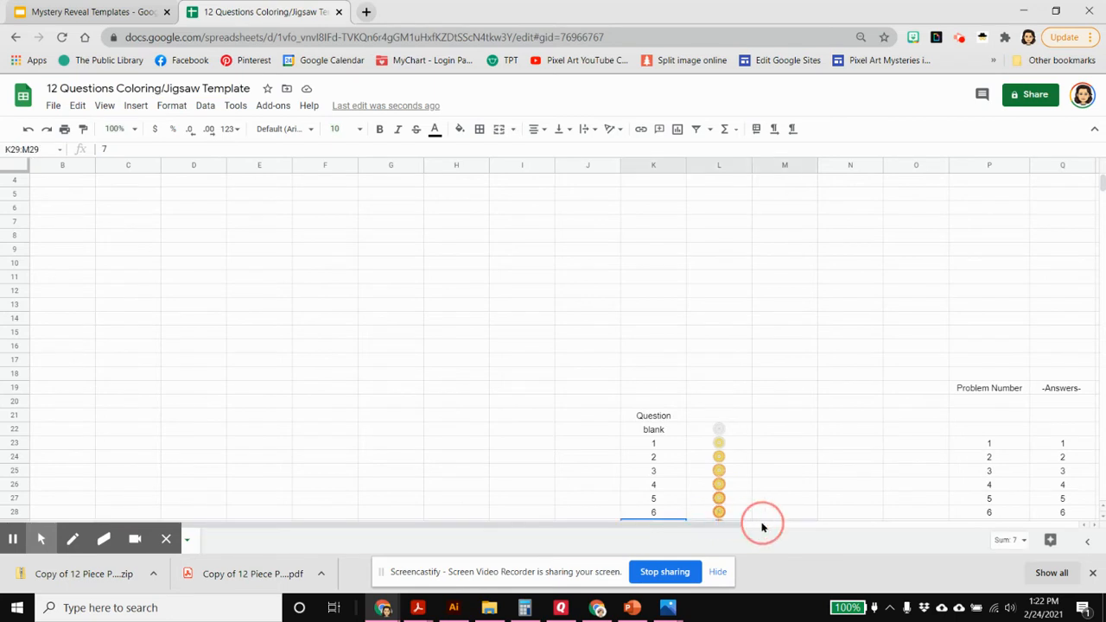
scroll(733, 487, "down", 2)
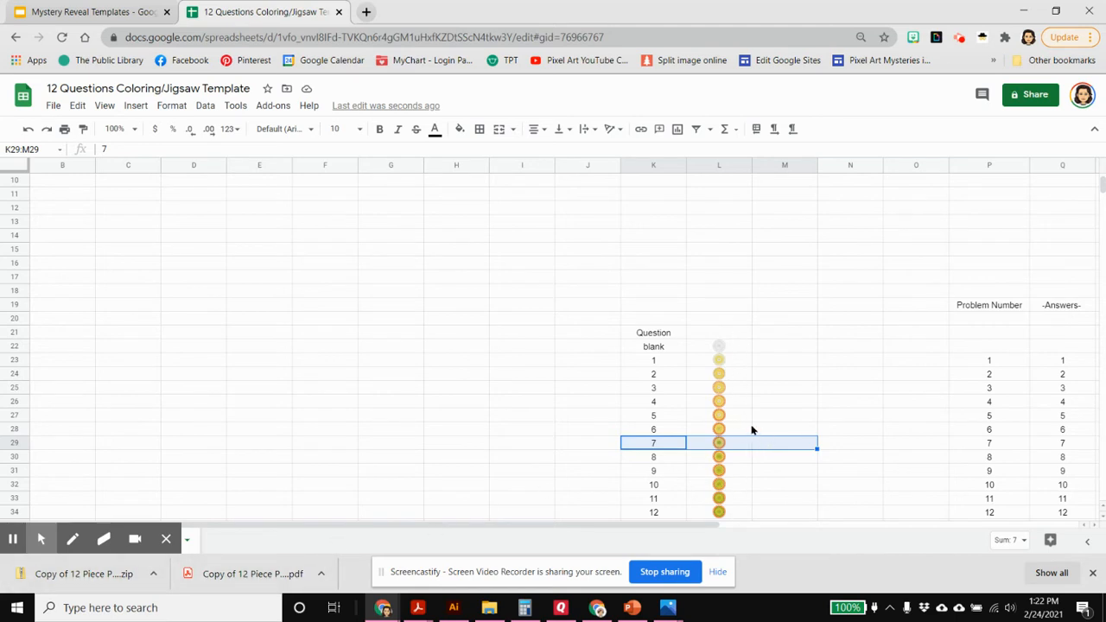
Close the floating recording toolbar covering the sheet tabs and select the question 1 image cell L23
mouse_move(146, 552)
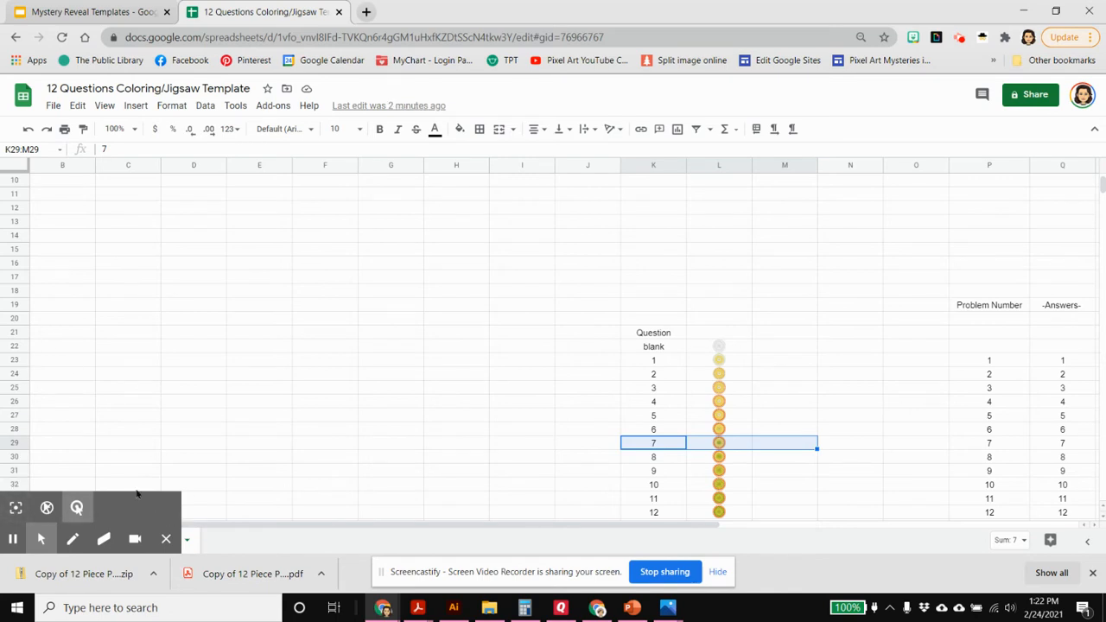
key("ctrl+a")
left_click(166, 540)
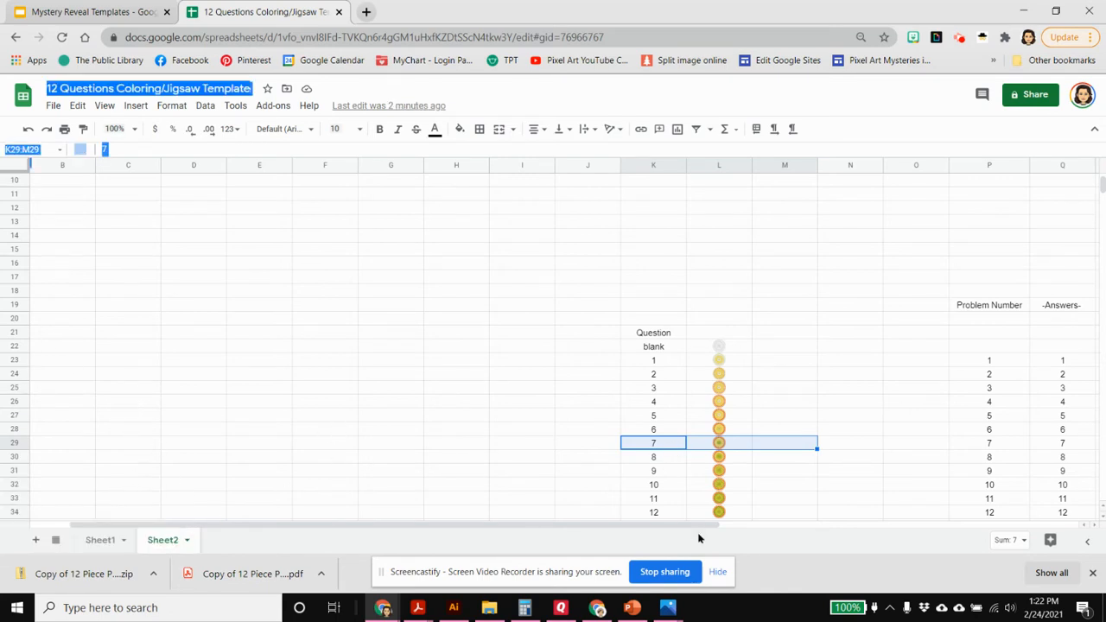
left_click(732, 363)
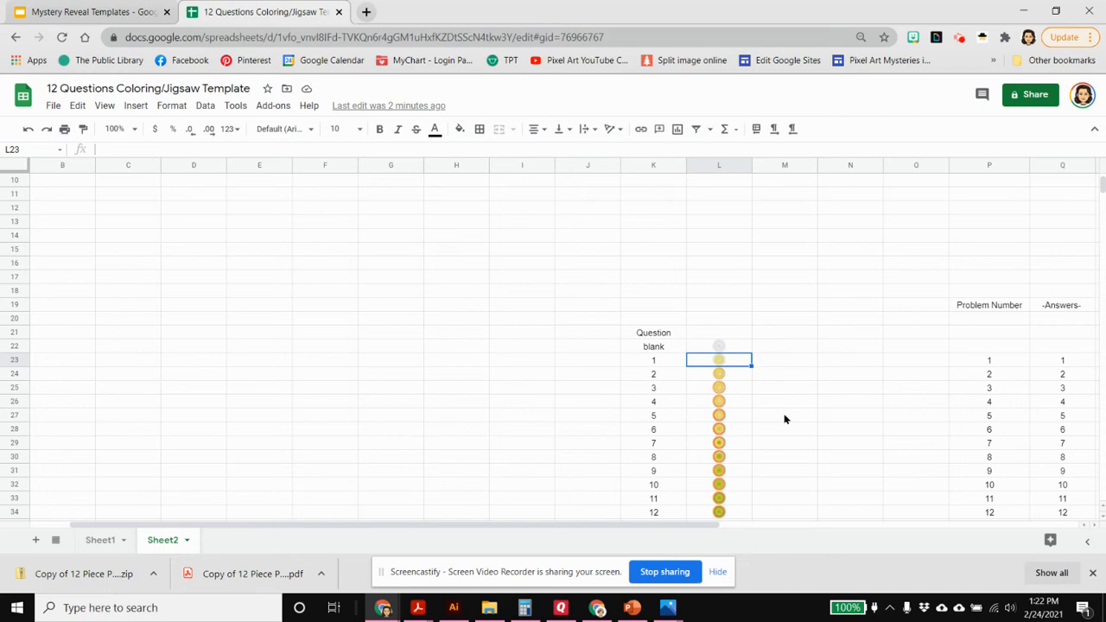
Arrange the "Copy of 12 Piece Portrait Jigsaw Puzzle Template" folder in File Explorer and the spreadsheet side by side, each filling half the screen
key("super+Right")
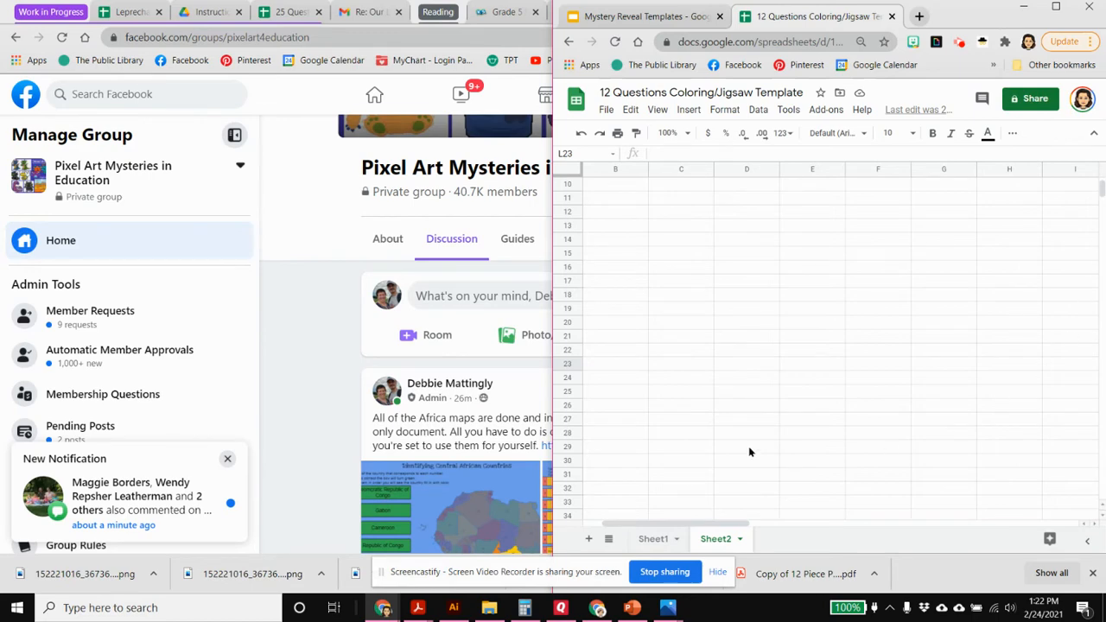
left_click(489, 609)
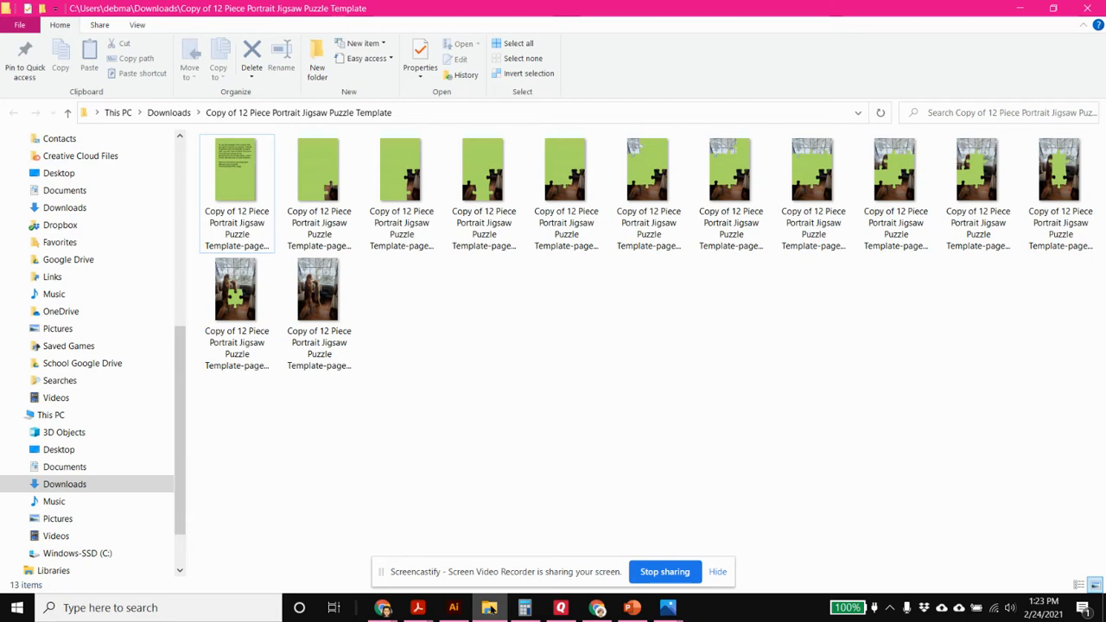
mouse_move(490, 607)
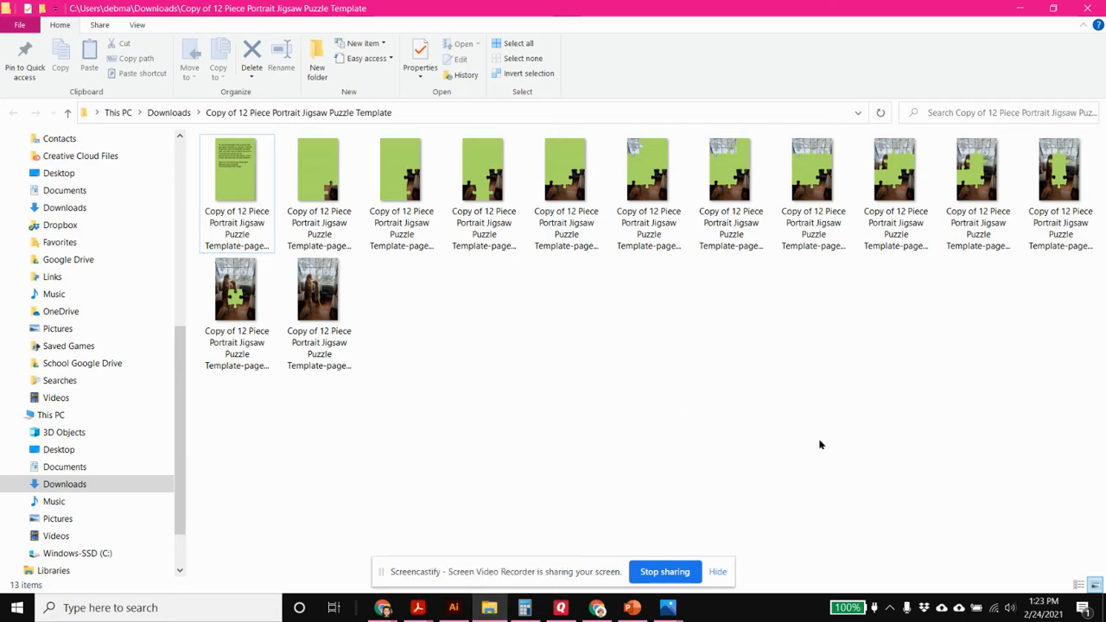
key("super+Left")
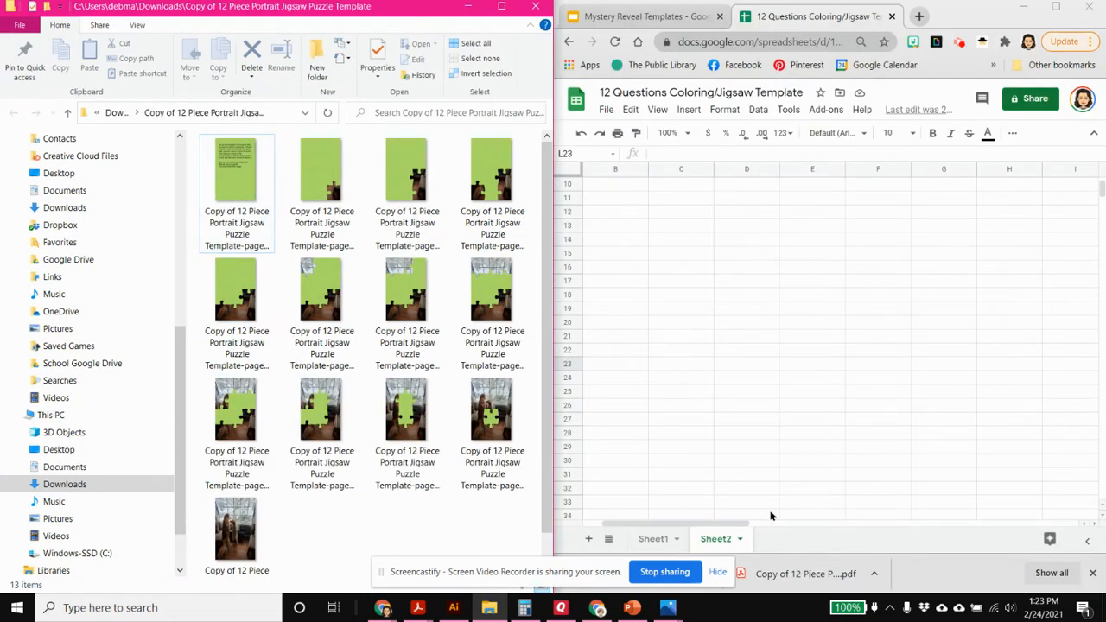
Delete the image in cell L22 beside the "blank" entry on Sheet2
left_click_drag(727, 525, 876, 522)
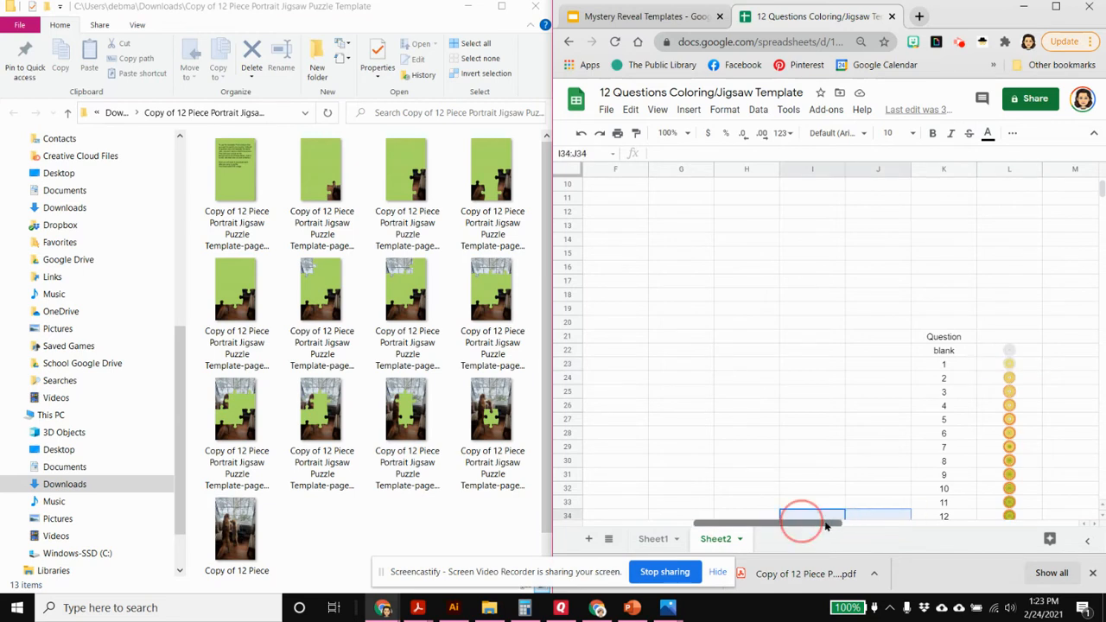
left_click_drag(802, 524, 873, 527)
scroll(777, 372, "down", 1)
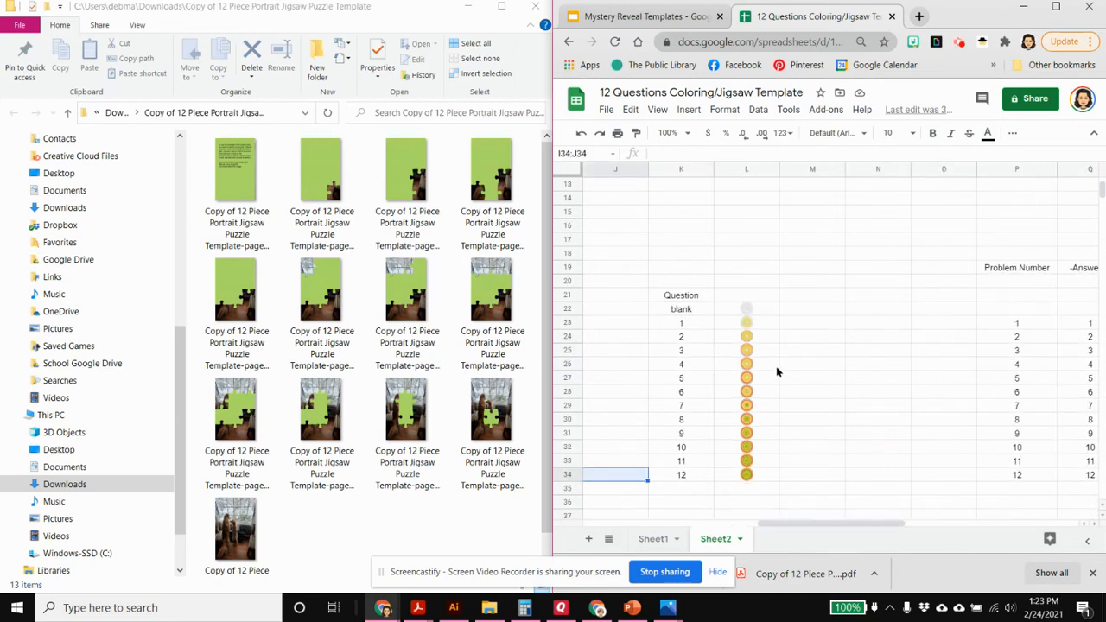
left_click(760, 310)
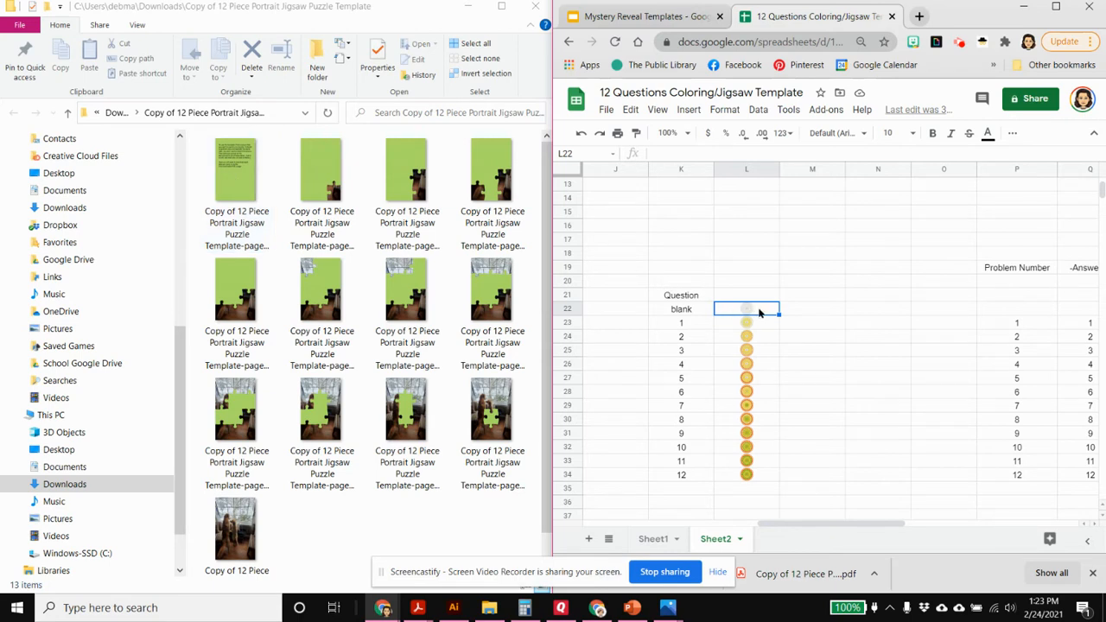
key("Delete")
Replace the question 1 image in cell L23 with an in-cell image of the jigsaw showing one revealed piece, uploaded from the folder
left_click(755, 324)
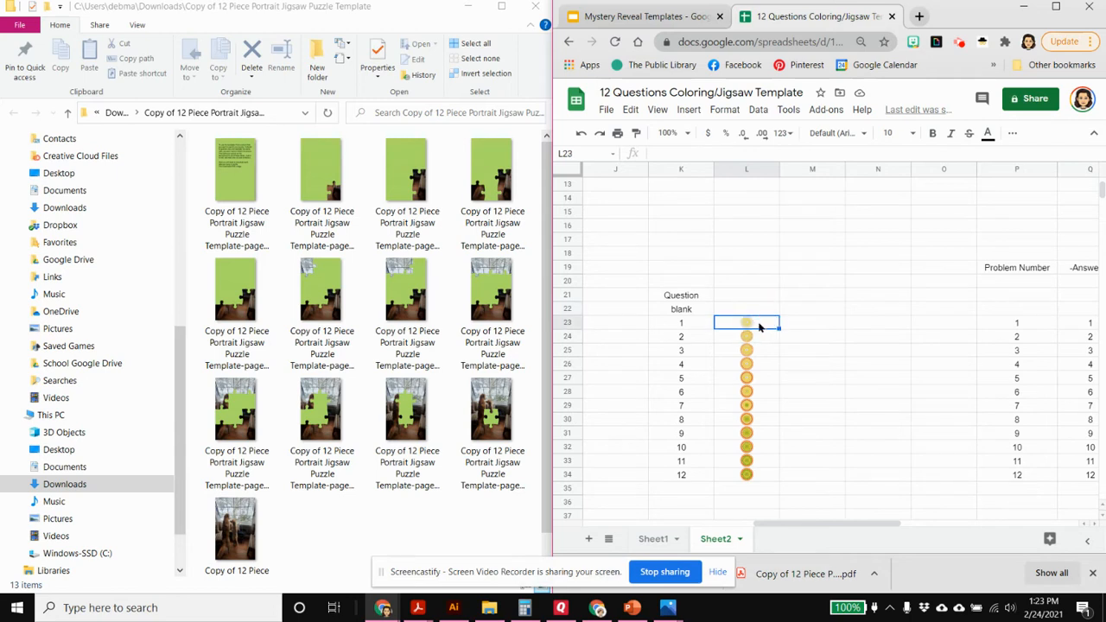
left_click(689, 110)
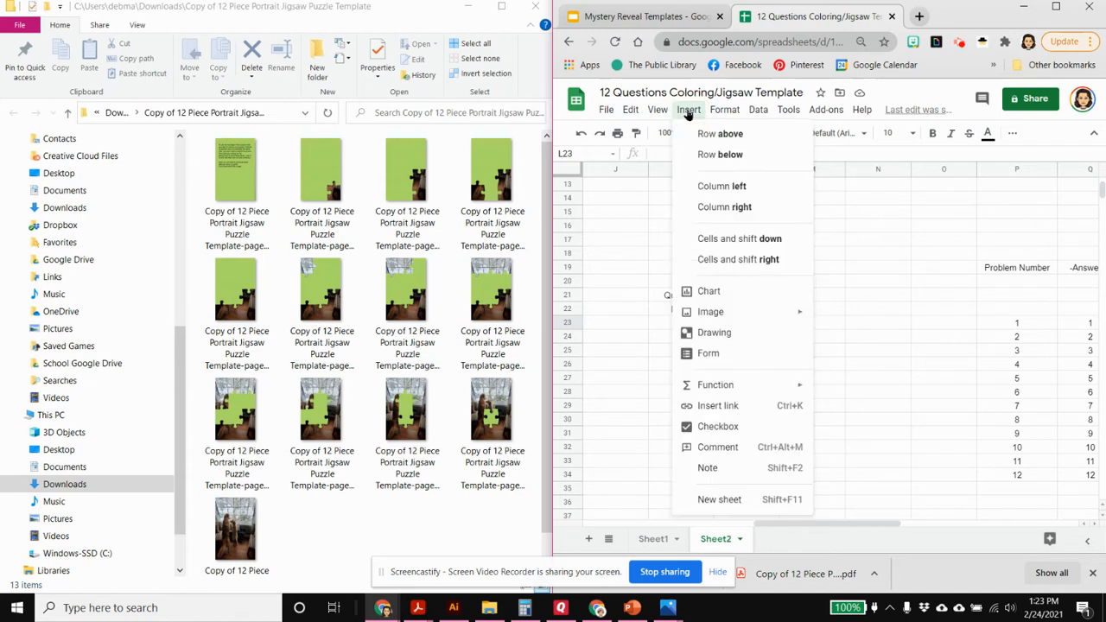
mouse_move(702, 316)
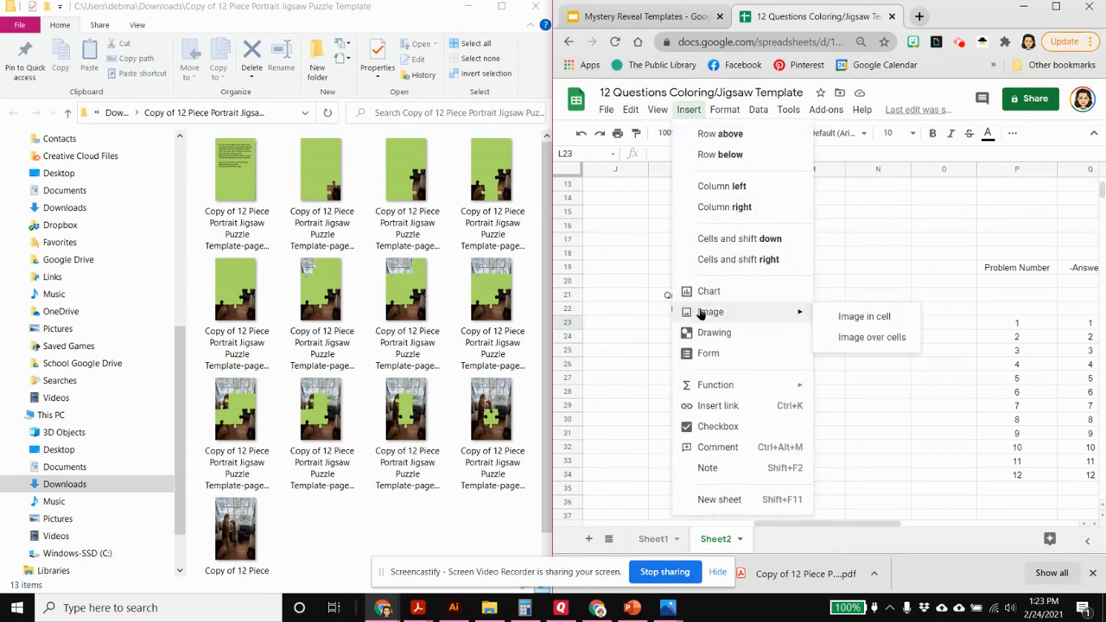
left_click(867, 317)
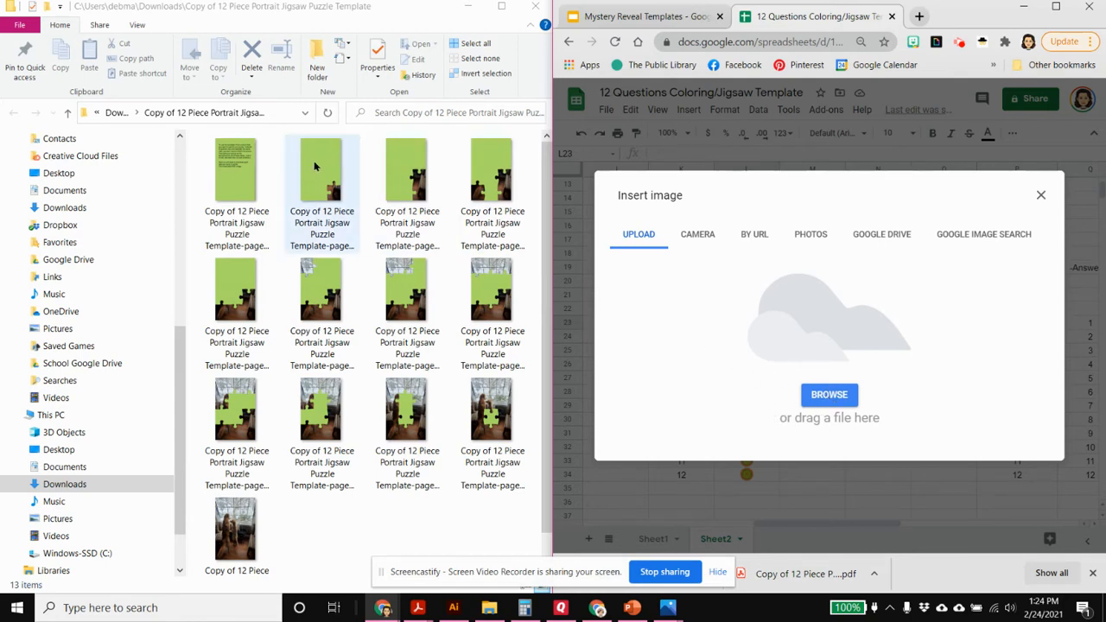
left_click_drag(316, 157, 800, 322)
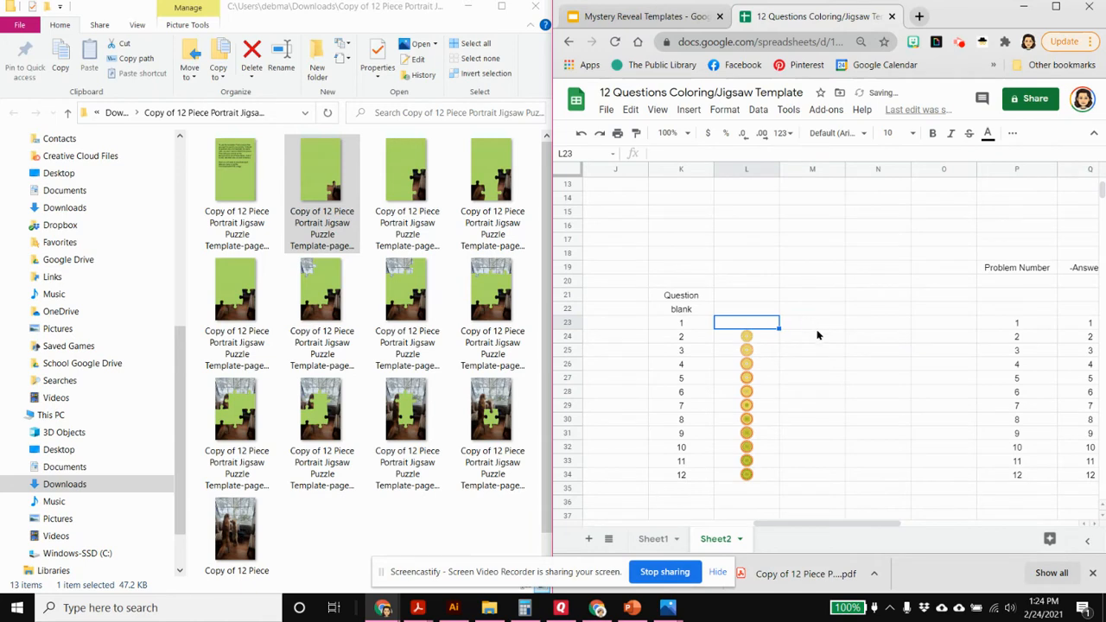
Replace the question 2 image in cell L24 with an in-cell upload of the jigsaw picture showing two revealed pieces
left_click(757, 339)
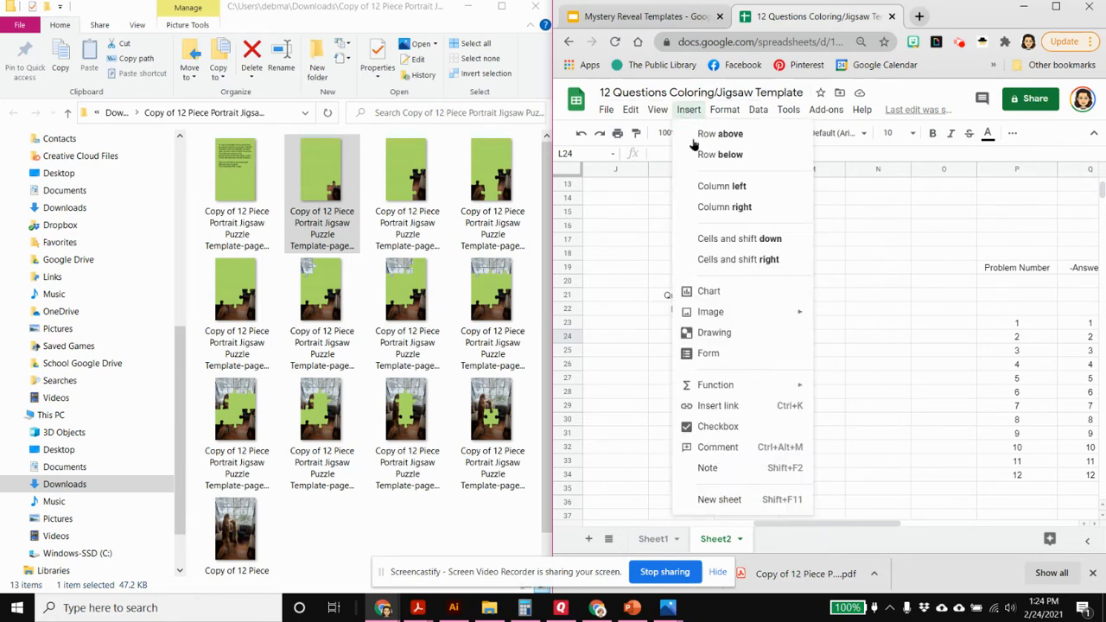
mouse_move(724, 316)
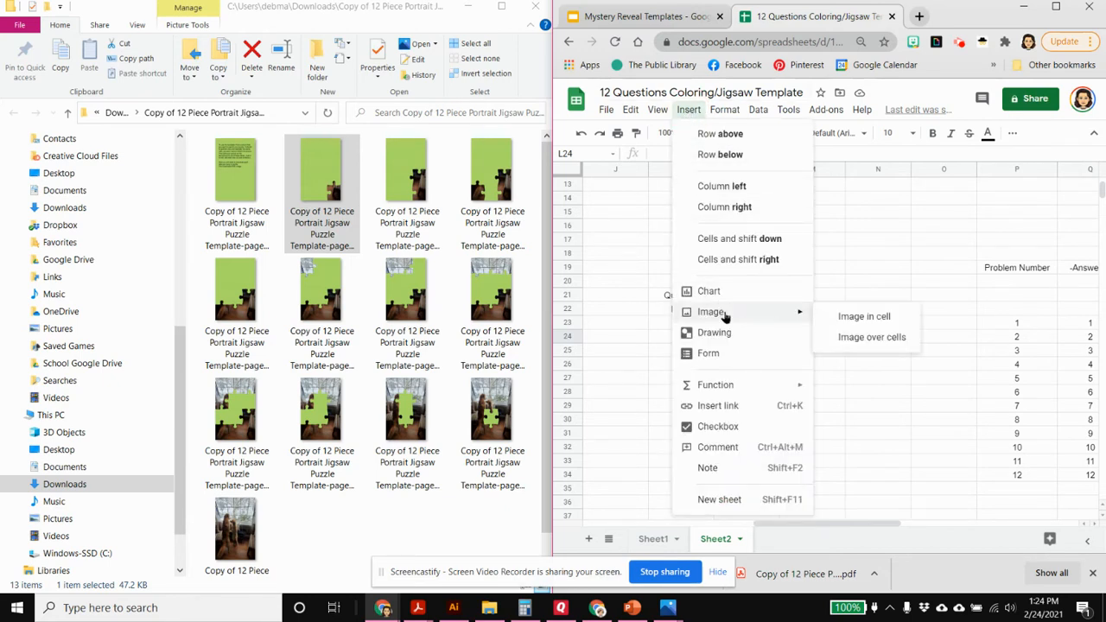
left_click(866, 319)
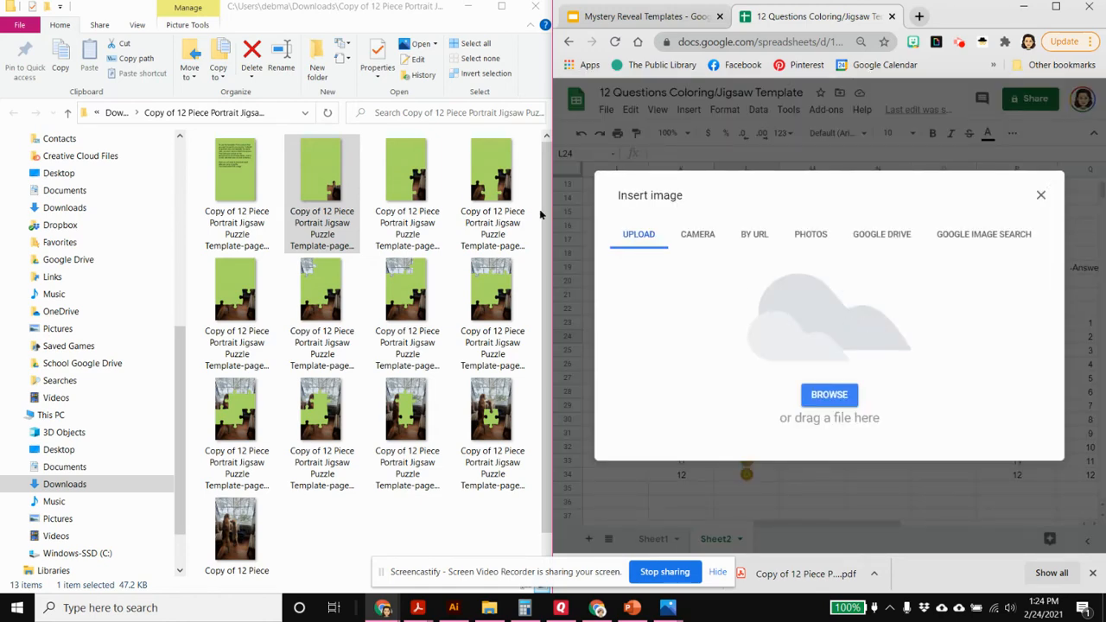
left_click_drag(406, 171, 827, 373)
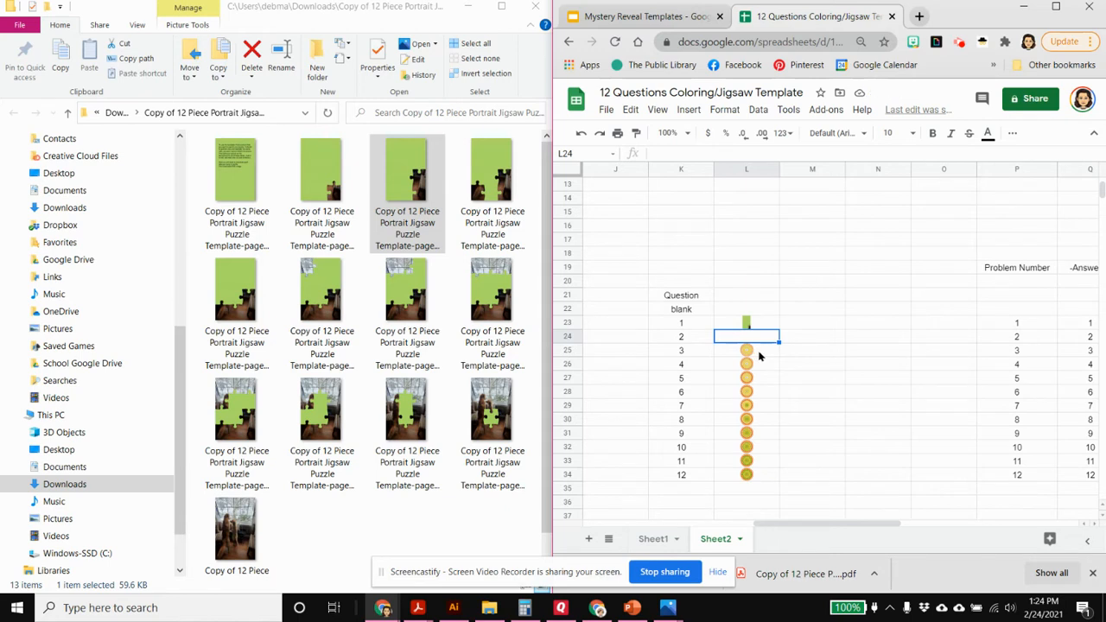
Replace the question 3 image in cell L25 with an in-cell upload of the jigsaw picture showing three revealed pieces
left_click(757, 355)
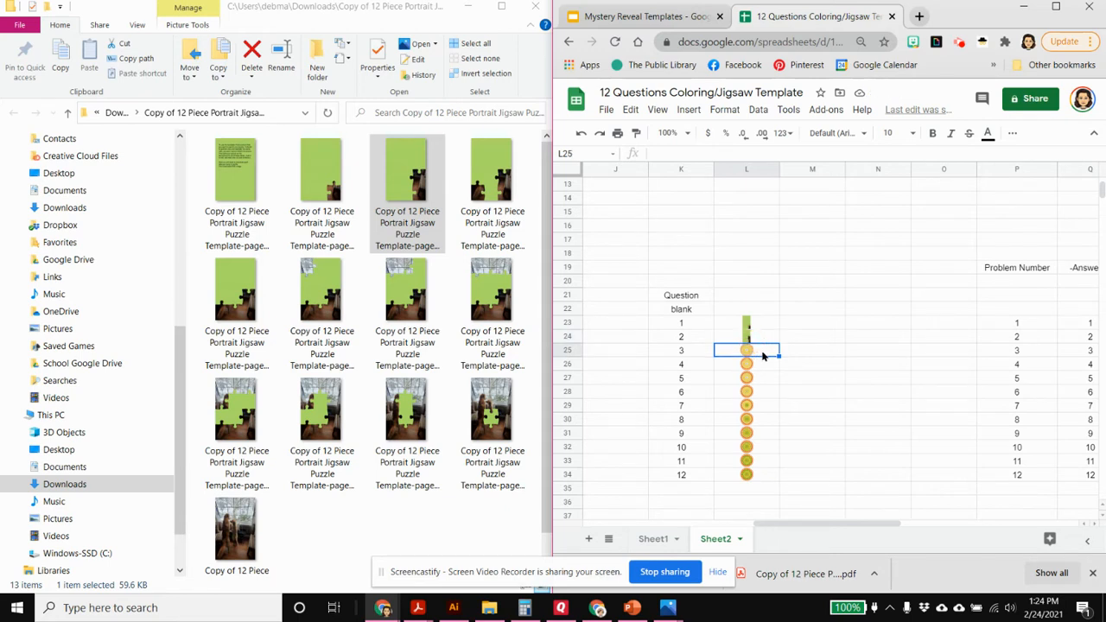
left_click(689, 111)
mouse_move(708, 316)
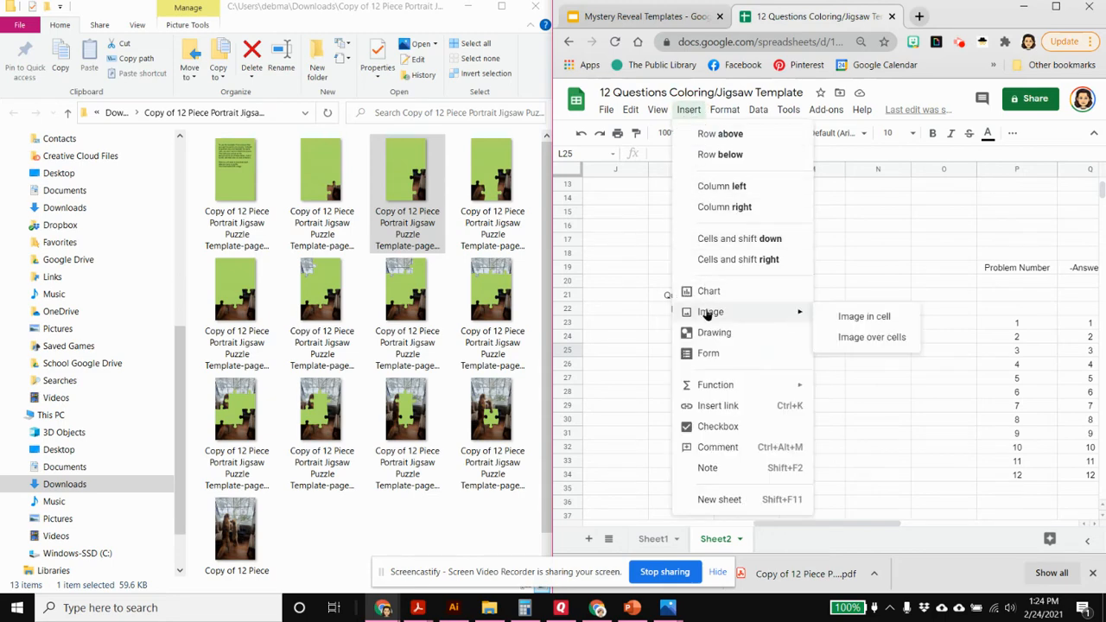
left_click(879, 318)
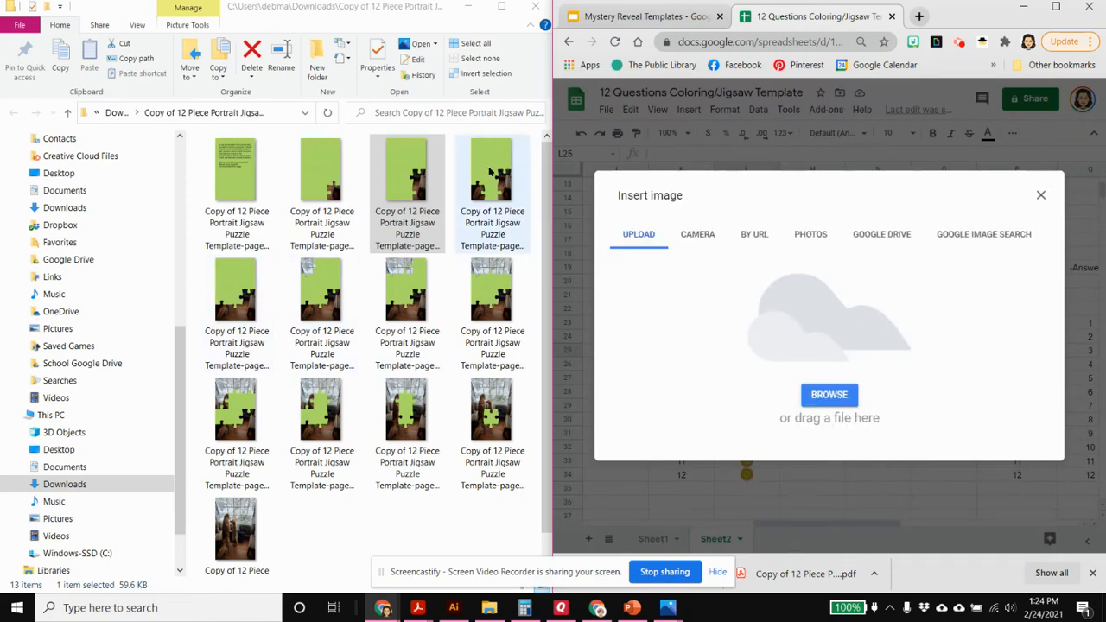
left_click_drag(491, 181, 847, 383)
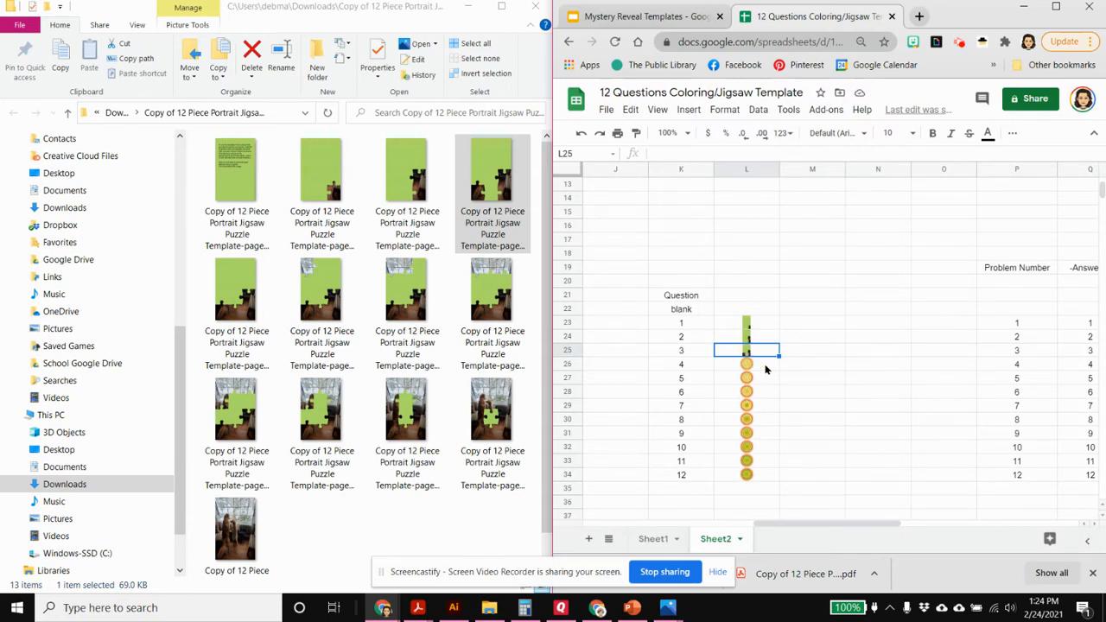
Replace the question 4 image in cell L26 with an in-cell upload of the jigsaw picture showing four revealed pieces
left_click(764, 369)
left_click(691, 112)
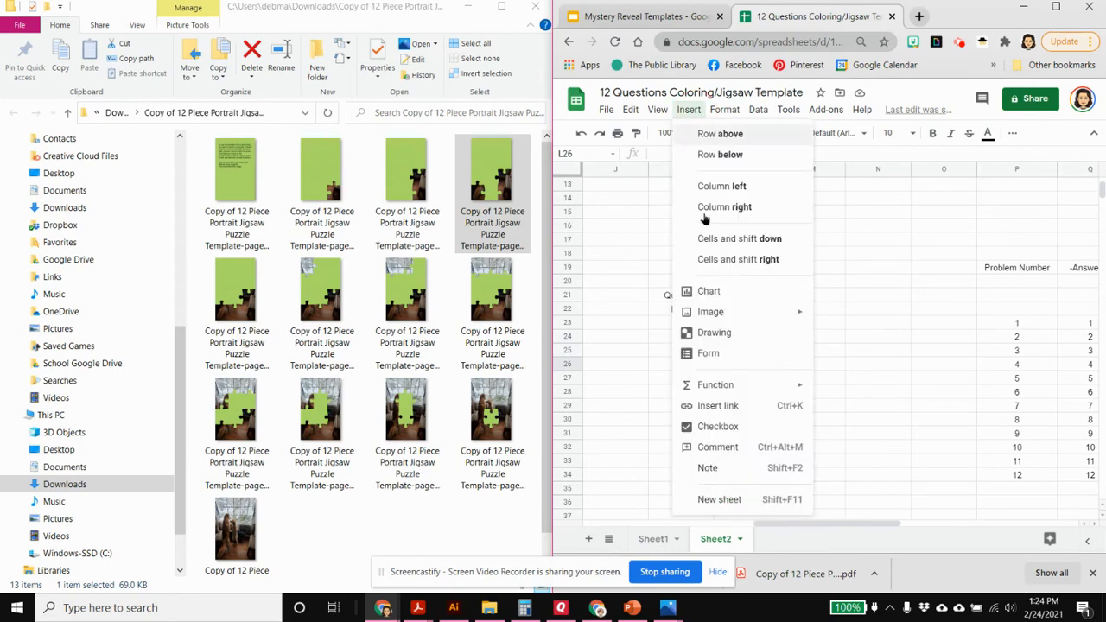
mouse_move(710, 312)
left_click(858, 318)
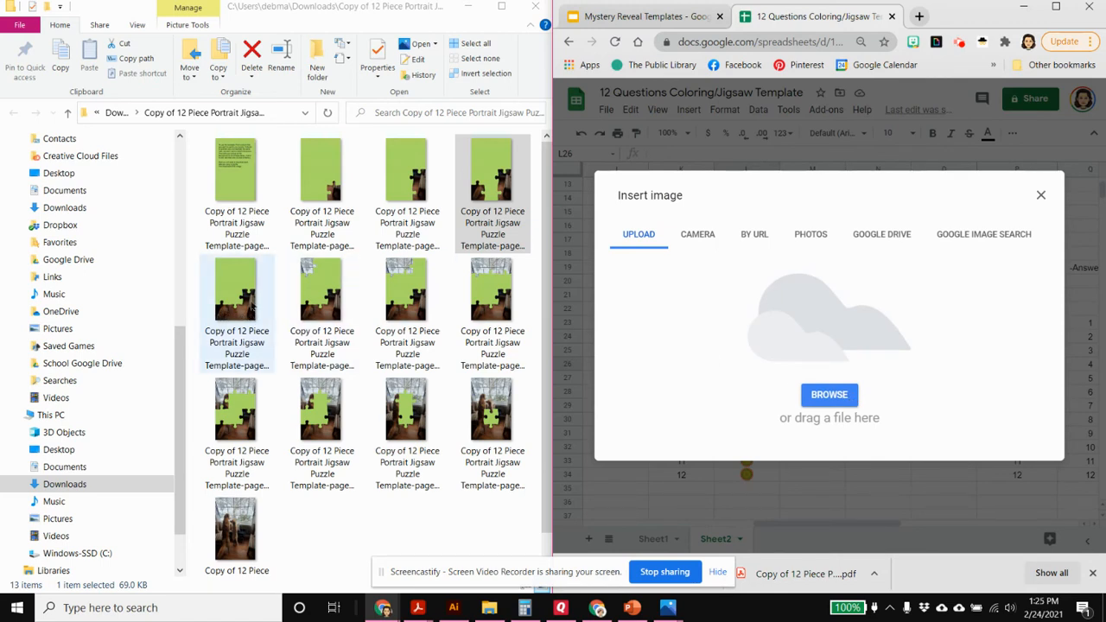
left_click_drag(230, 290, 824, 349)
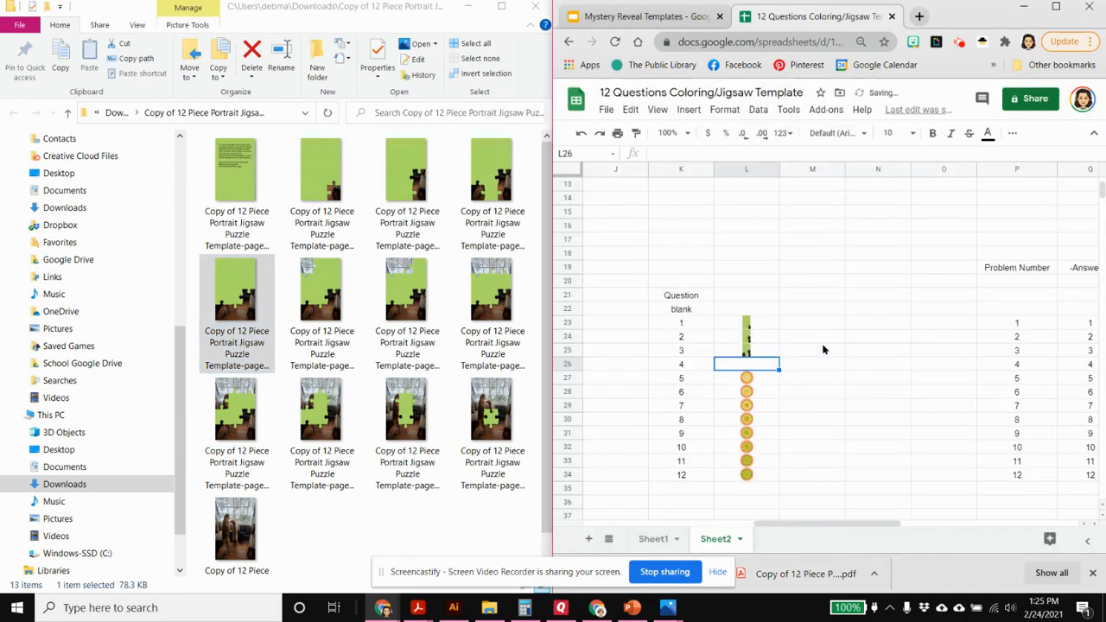
Replace the question 5 image in cell L27 with an in-cell upload of the jigsaw picture showing five revealed pieces
left_click(759, 384)
left_click(688, 109)
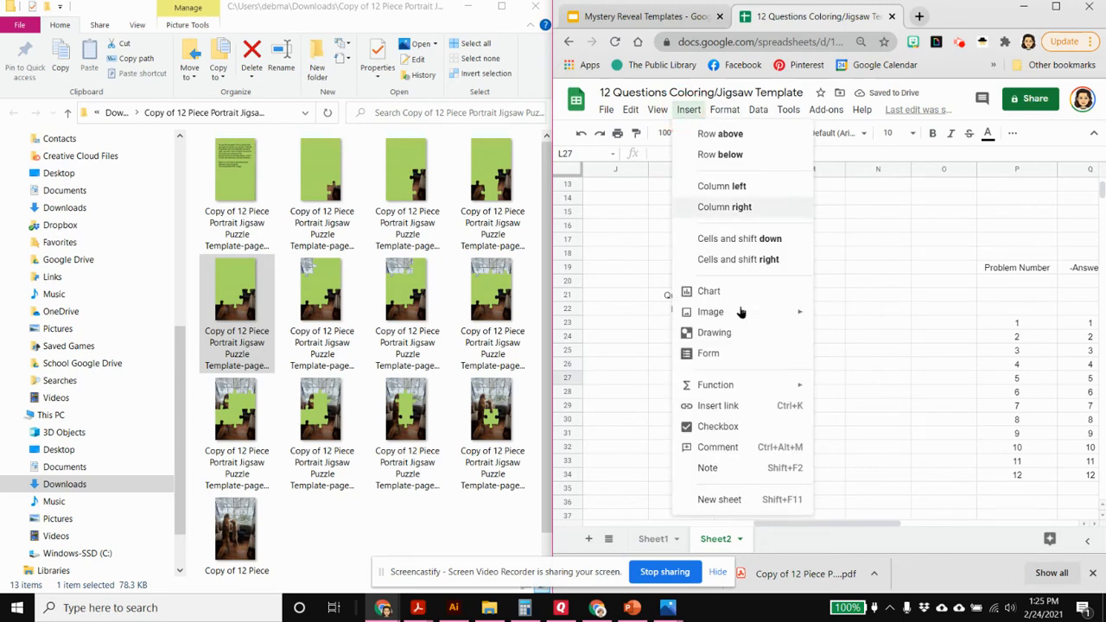
mouse_move(721, 312)
left_click(860, 312)
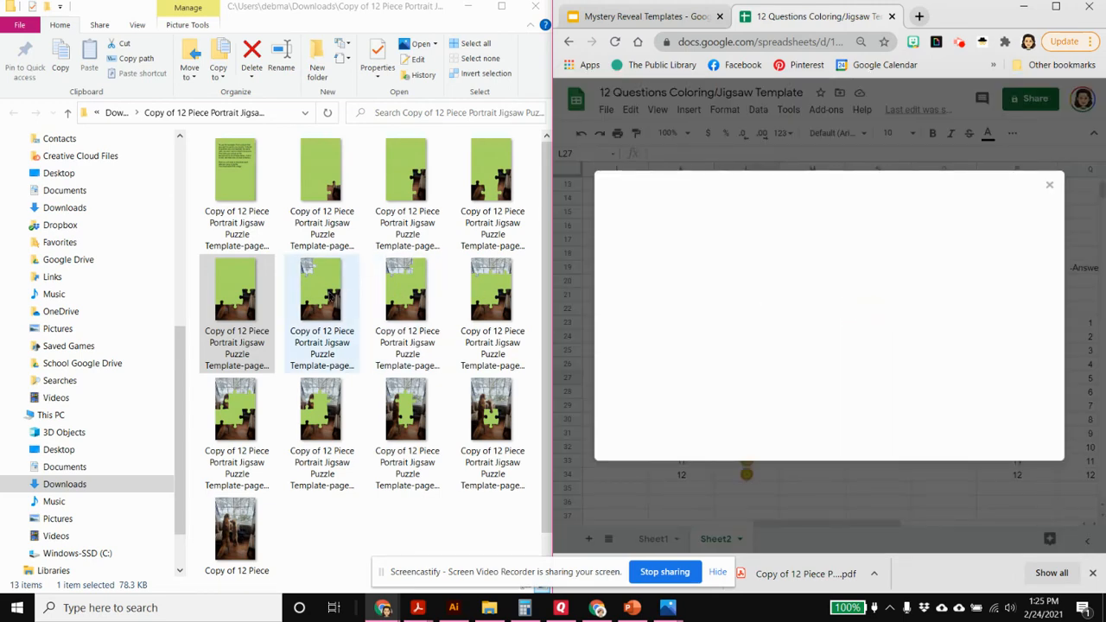
left_click(333, 298)
left_click_drag(388, 297, 822, 357)
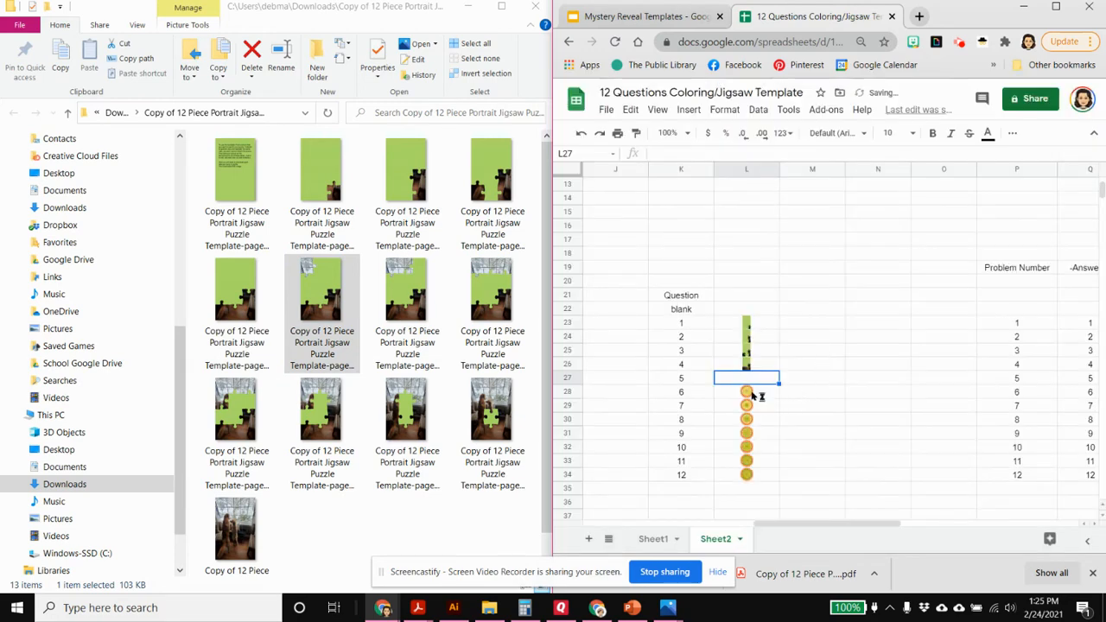
Replace the question 6 image in cell L28 with an in-cell upload of the jigsaw picture showing six revealed pieces
left_click(752, 395)
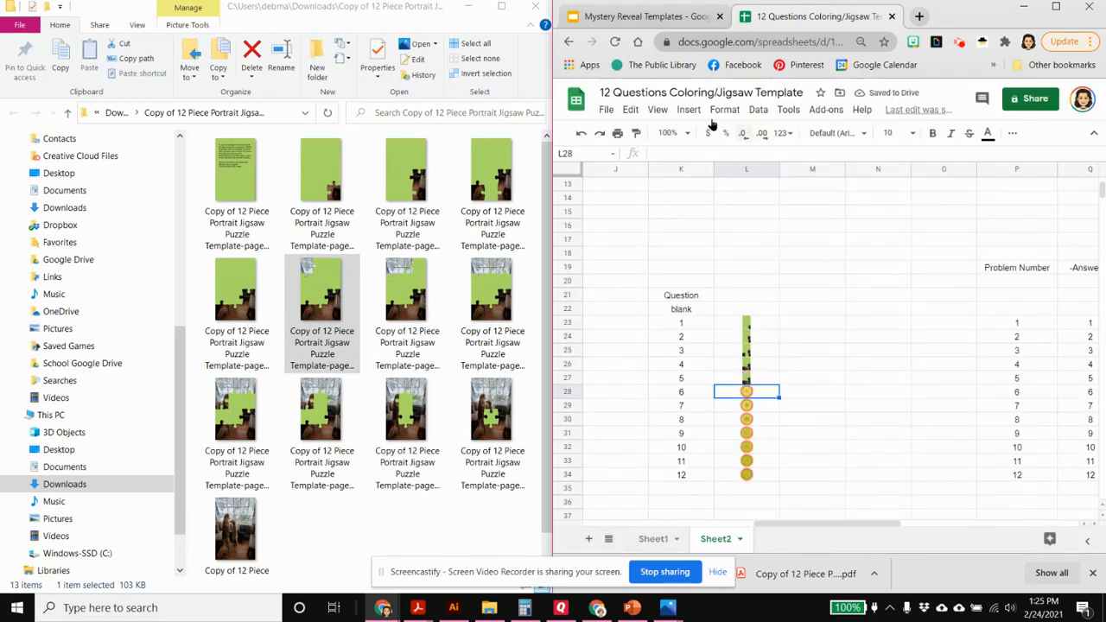
left_click(689, 109)
mouse_move(726, 312)
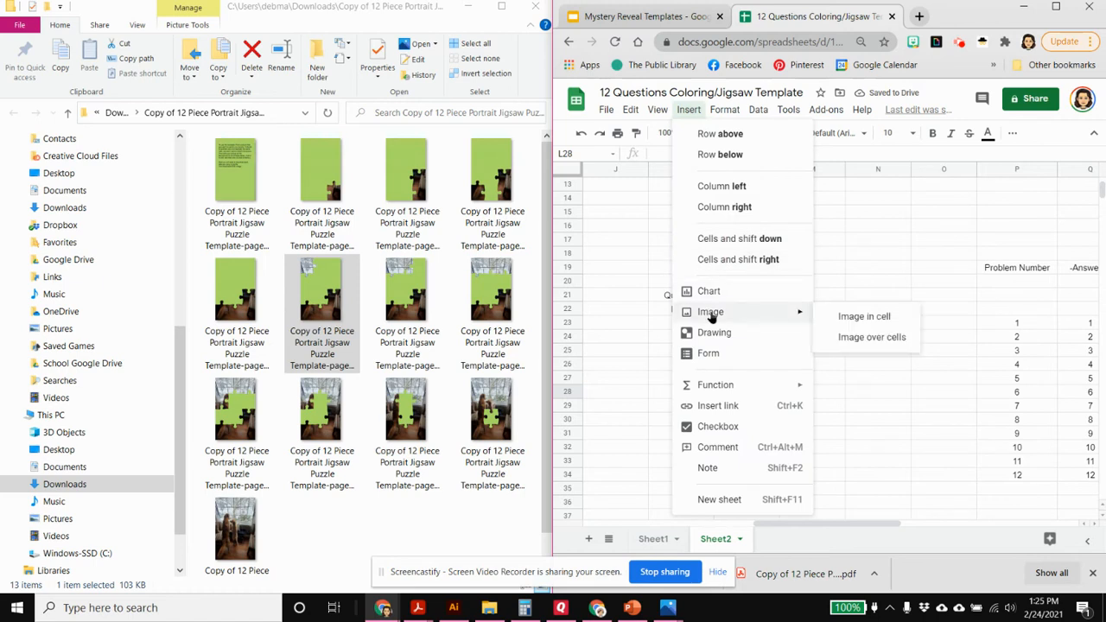
left_click(870, 320)
left_click_drag(406, 293, 814, 374)
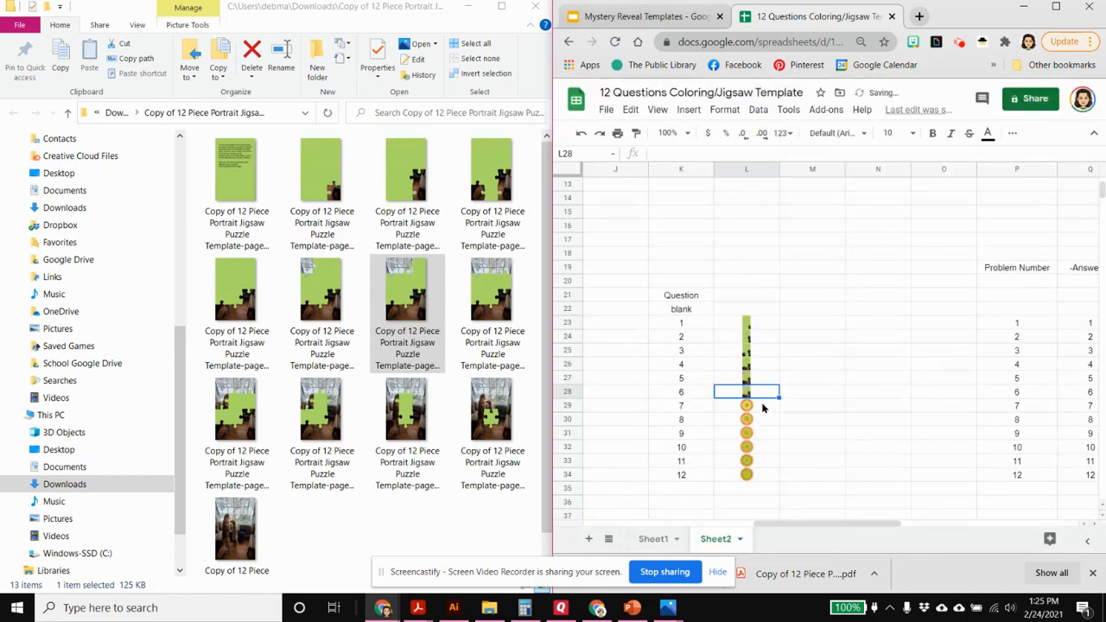
Replace the question 7 image in cell L29 with an in-cell upload of the jigsaw picture showing seven revealed pieces
left_click(764, 407)
left_click(684, 110)
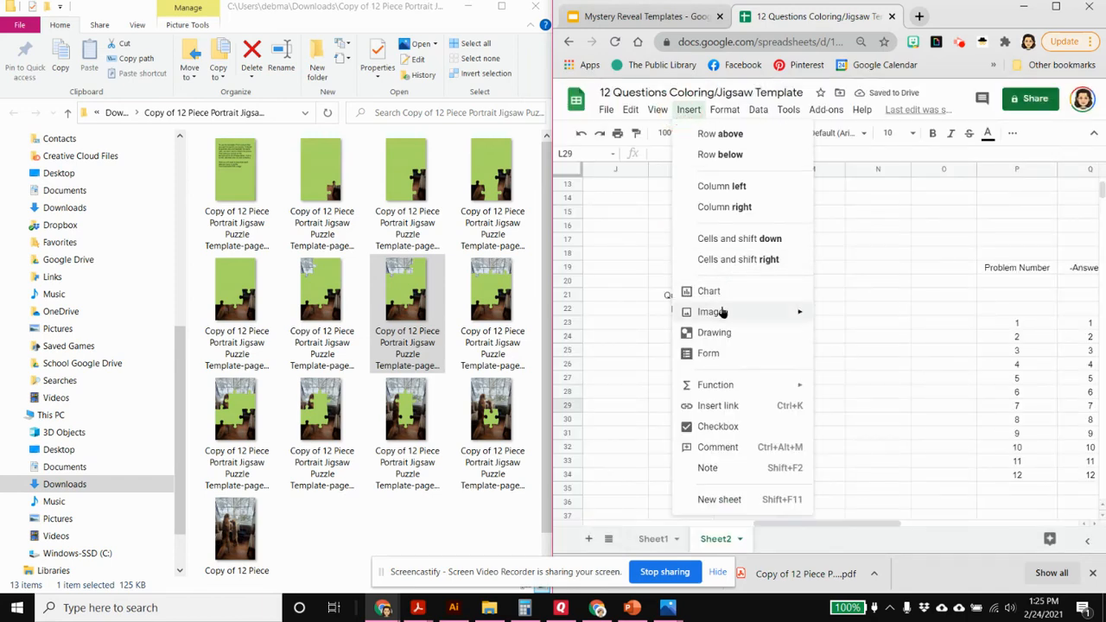
mouse_move(713, 313)
left_click(852, 316)
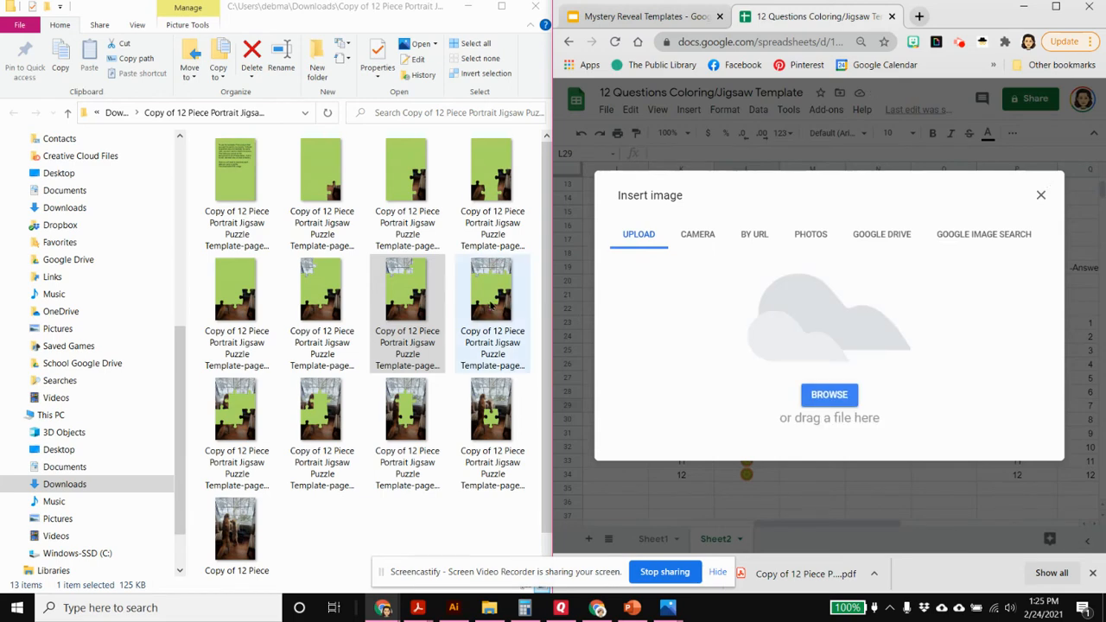
left_click_drag(492, 294, 853, 393)
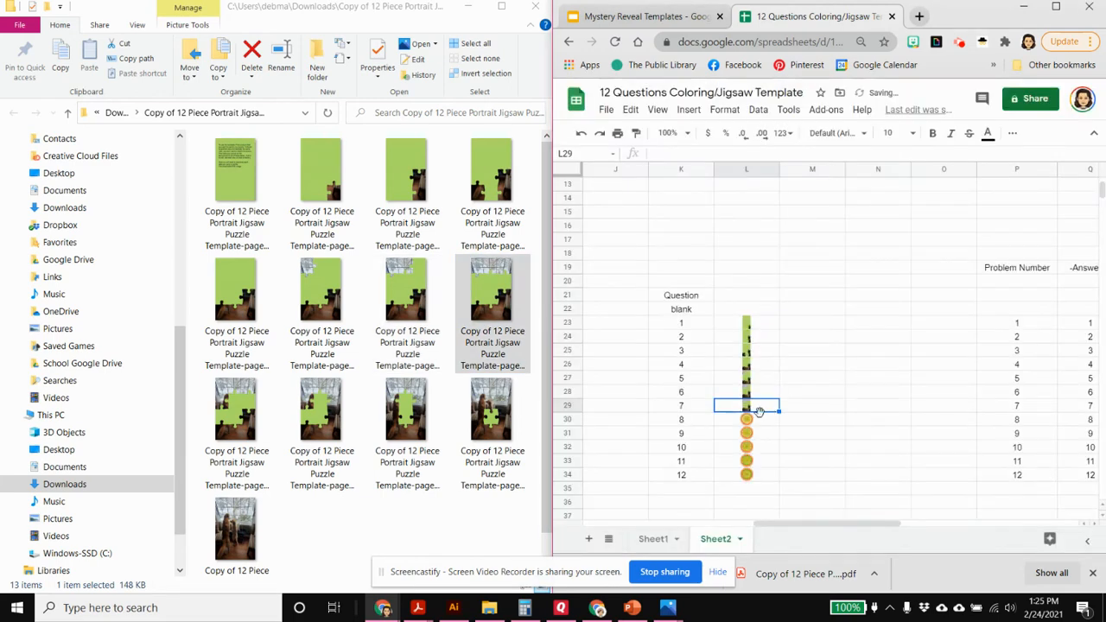
Replace the question 8 image in cell L30 with an in-cell upload of the jigsaw picture showing eight revealed pieces
left_click(758, 424)
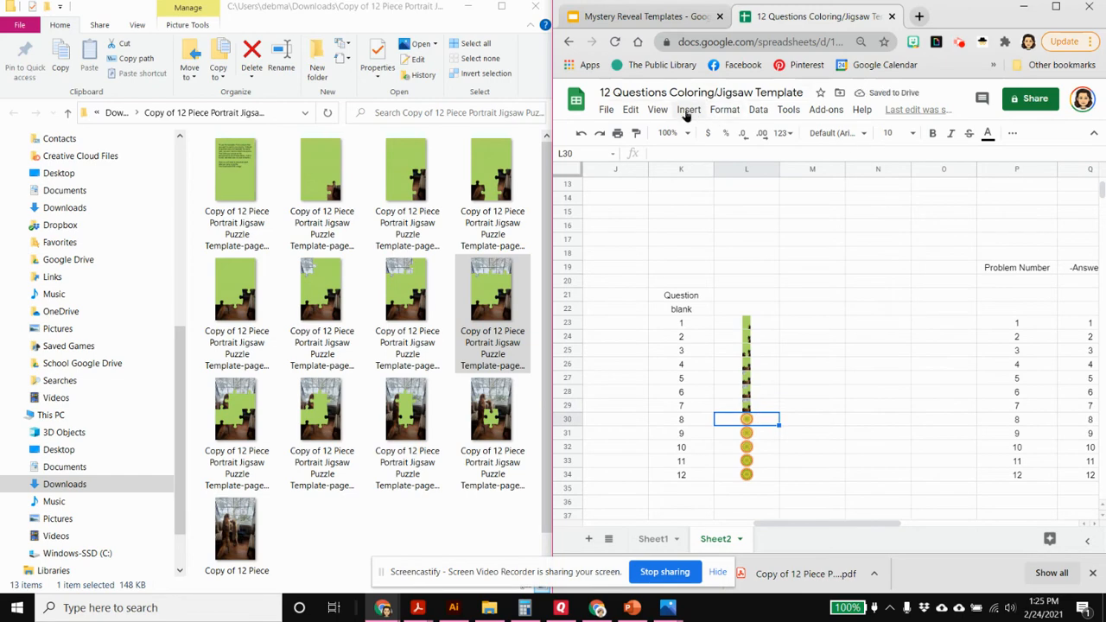
left_click(689, 110)
mouse_move(773, 313)
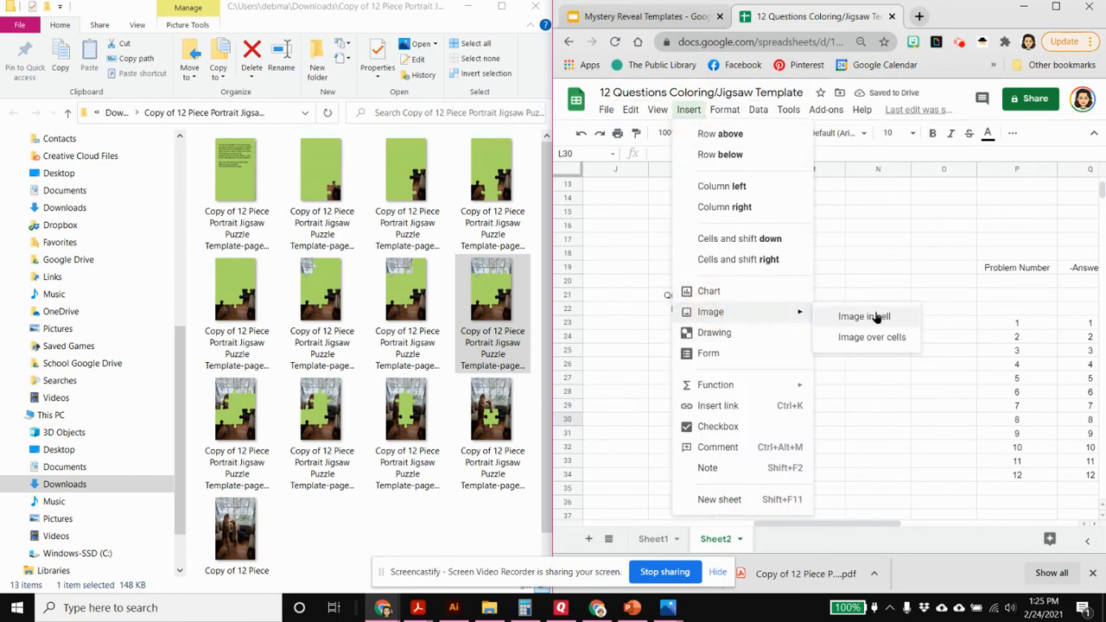
left_click(877, 317)
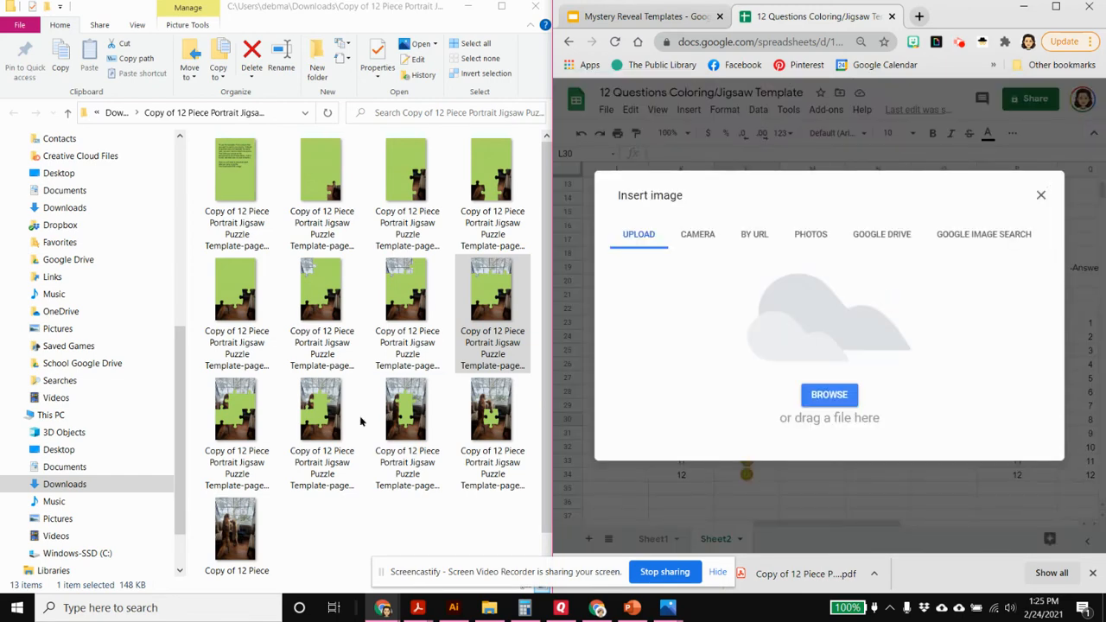
left_click_drag(212, 406, 824, 373)
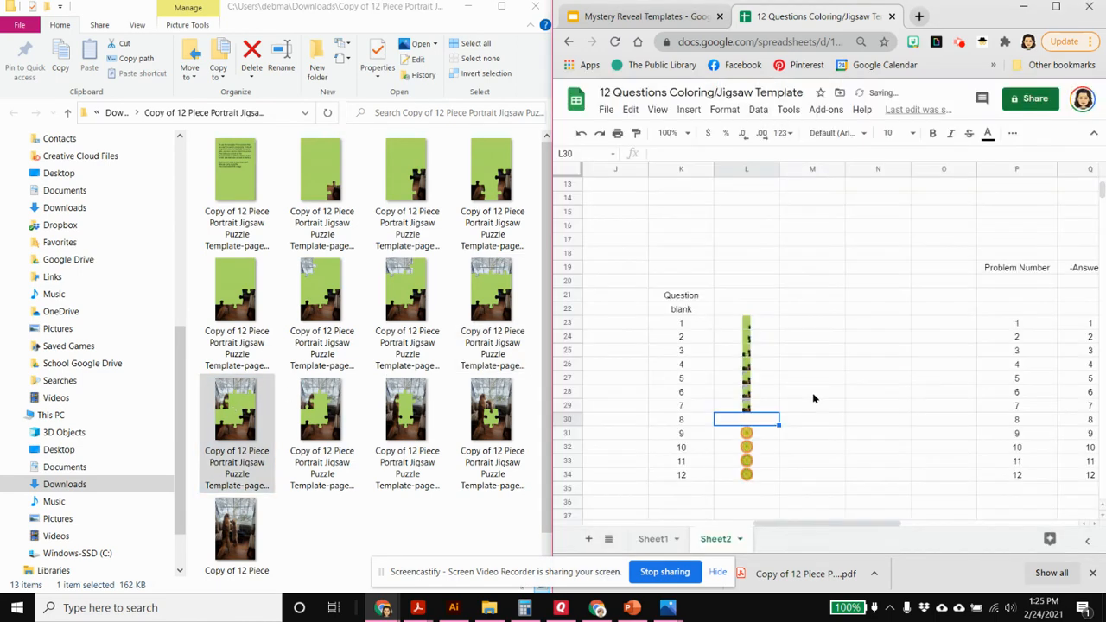
Replace the question 9 image in cell L31 with an in-cell upload of the jigsaw picture showing nine revealed pieces
left_click(689, 110)
left_click(748, 311)
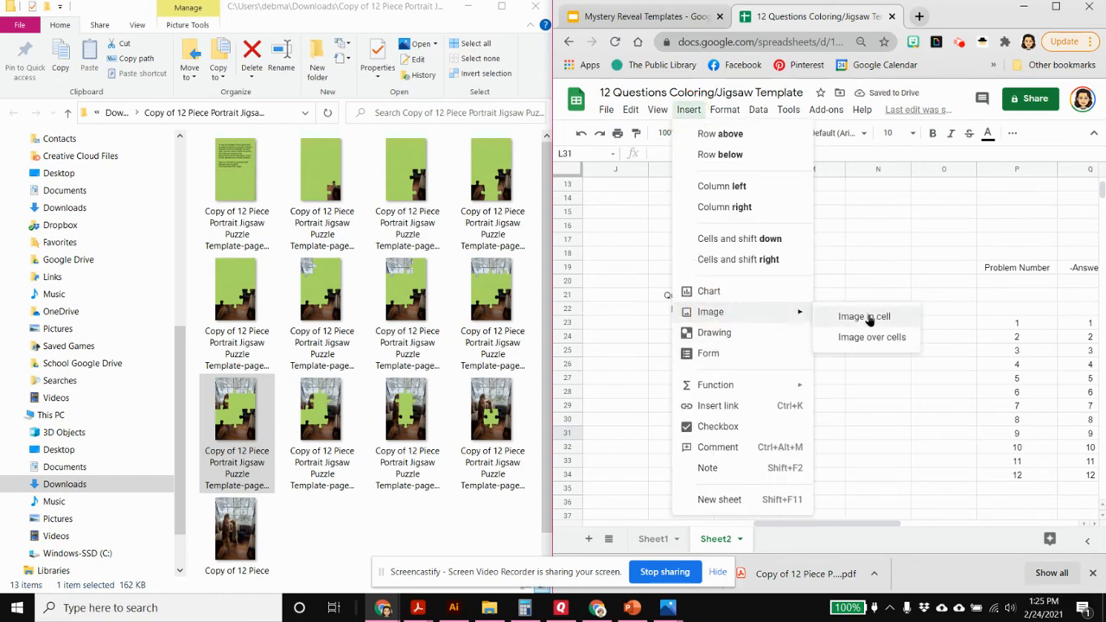
left_click(856, 317)
left_click_drag(322, 403, 809, 385)
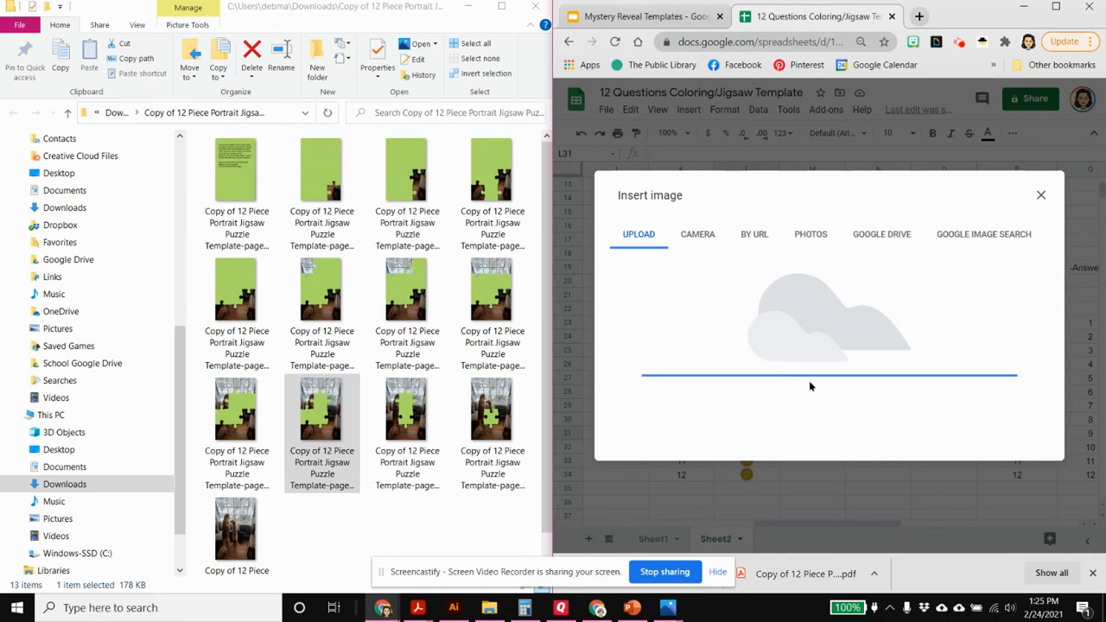
Replace the question 10 image in cell L32 with an in-cell upload of the jigsaw picture showing ten revealed pieces
left_click(750, 450)
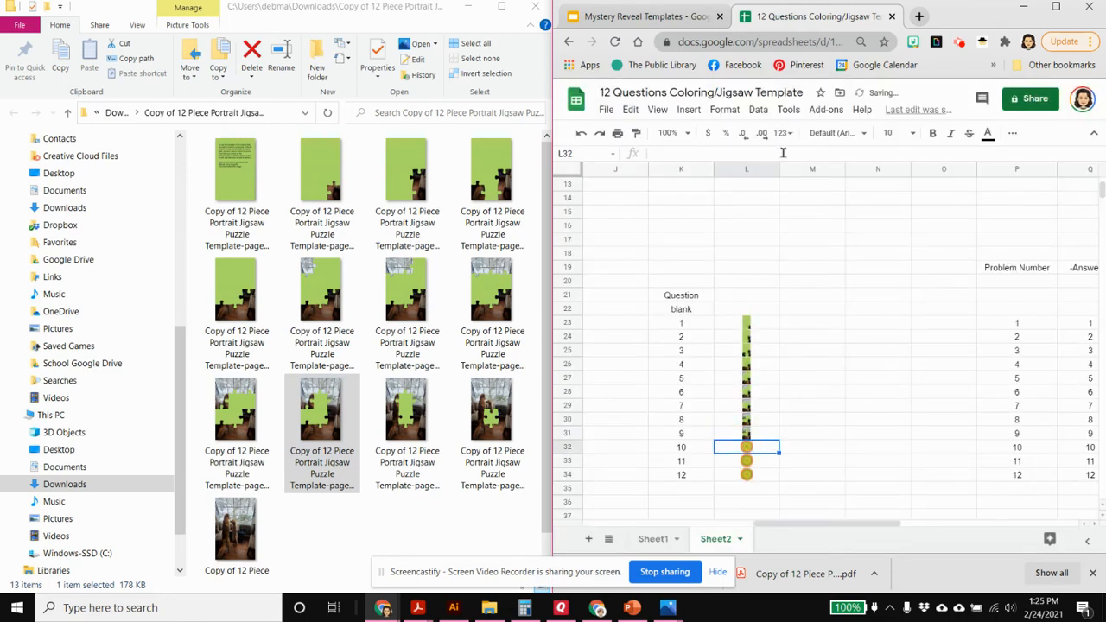
left_click(688, 110)
left_click(710, 313)
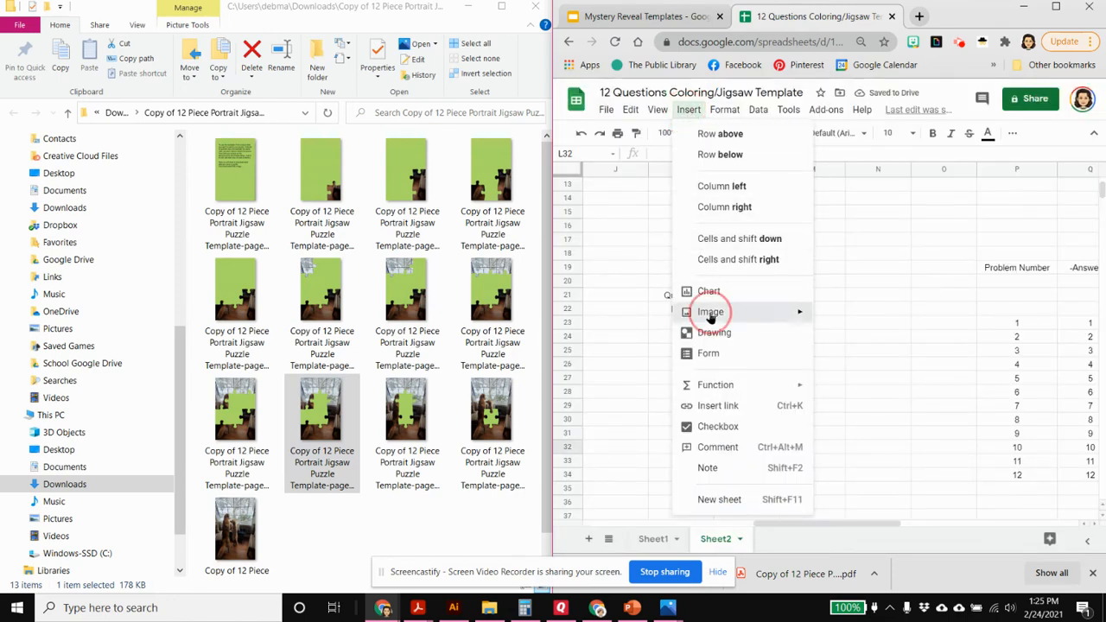
left_click(859, 318)
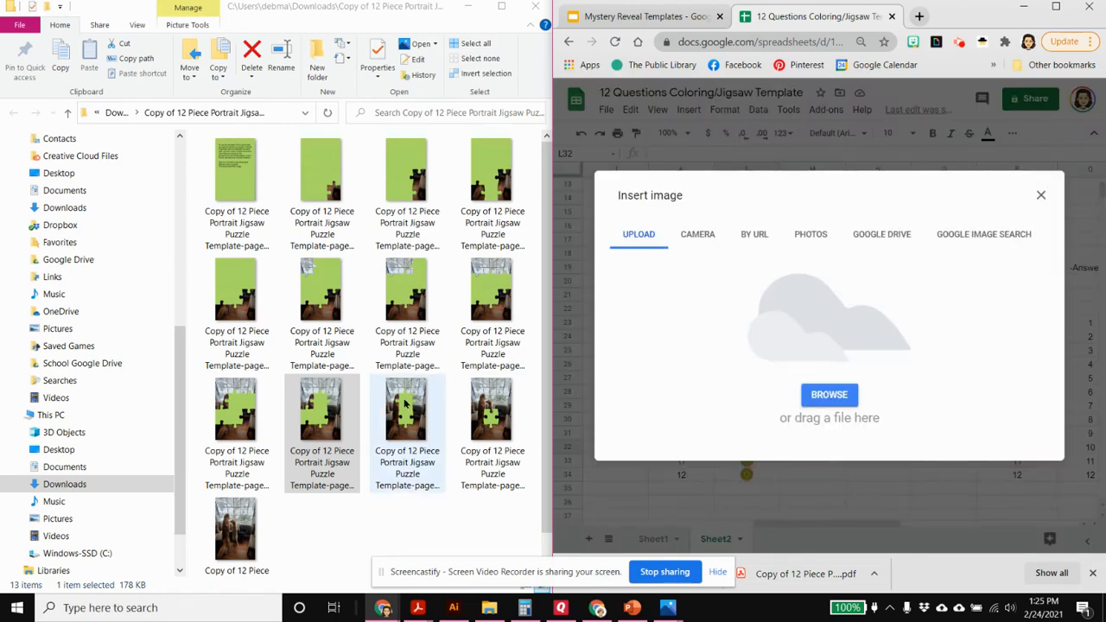
left_click_drag(407, 410, 827, 375)
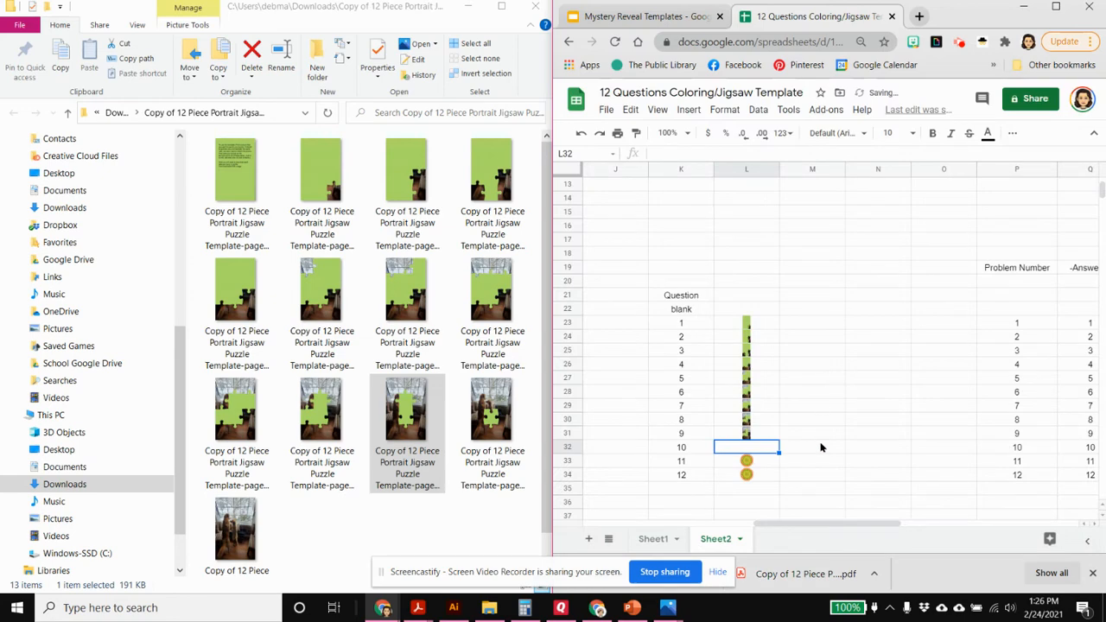
Replace the question 11 image in cell L33 with an in-cell upload of the jigsaw picture showing eleven revealed pieces
left_click(762, 465)
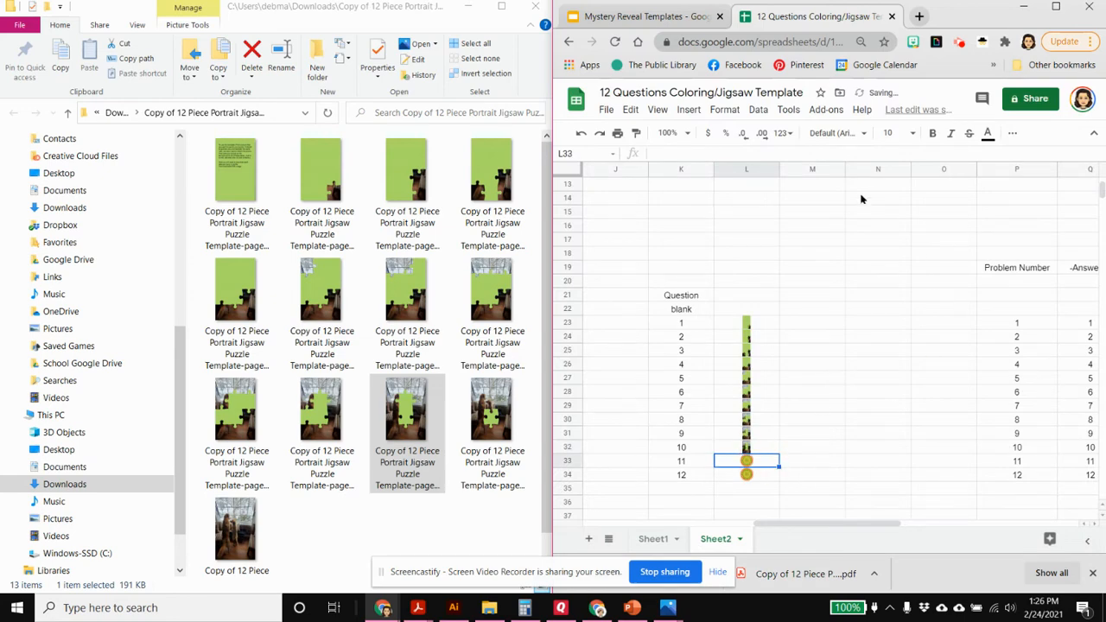
left_click(688, 111)
mouse_move(711, 313)
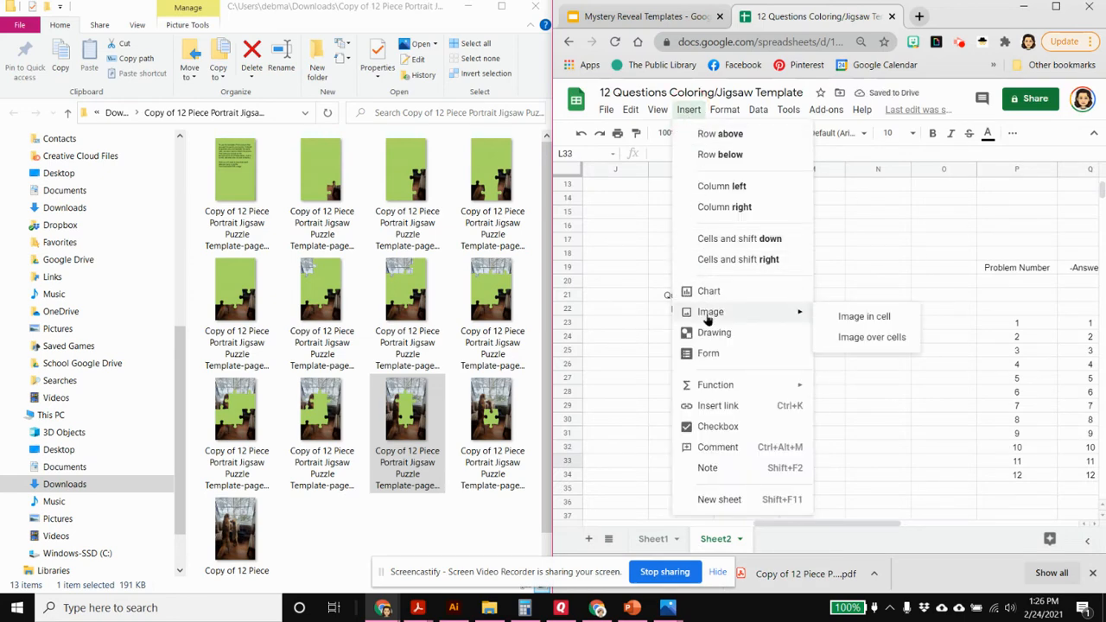
left_click(866, 318)
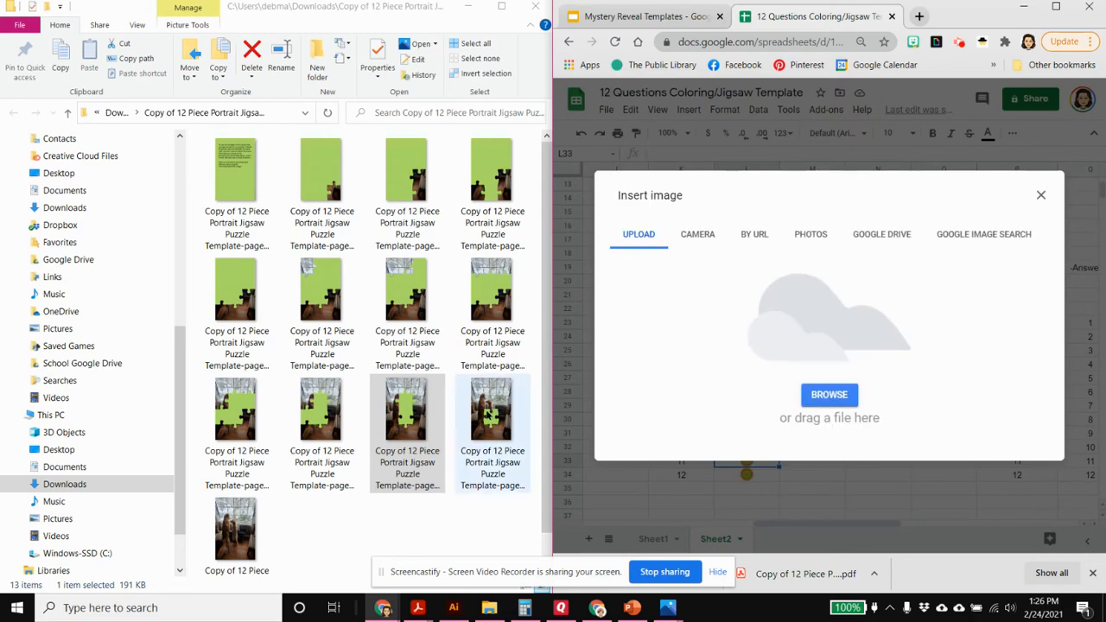
left_click_drag(492, 414, 847, 363)
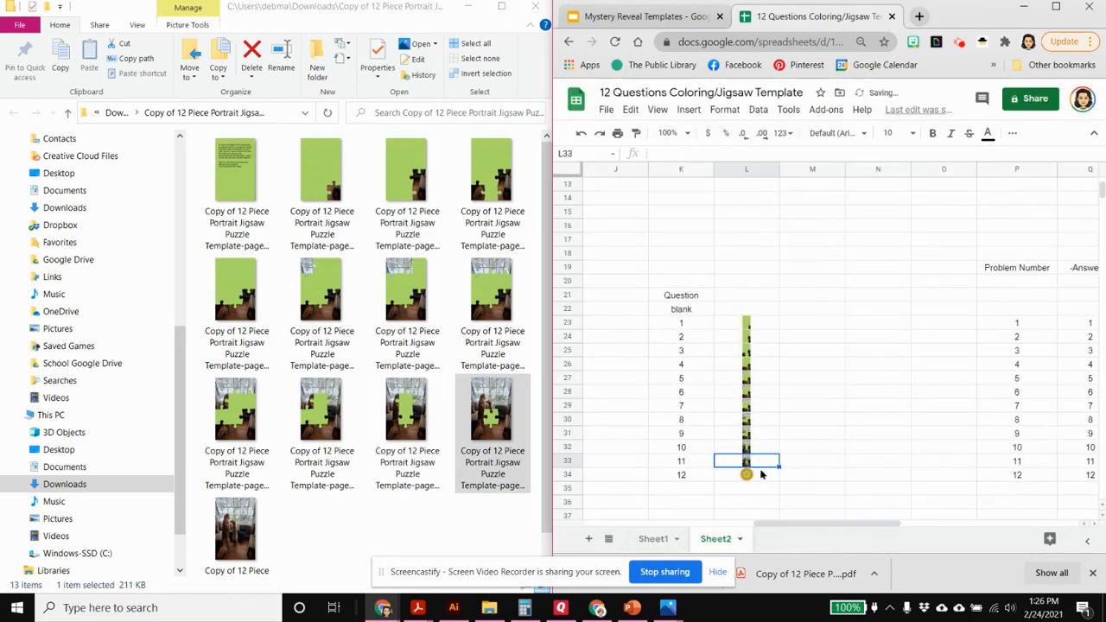
Replace the question 12 image in cell L34 with an in-cell upload of the fully revealed jigsaw picture
left_click(764, 471)
left_click(689, 110)
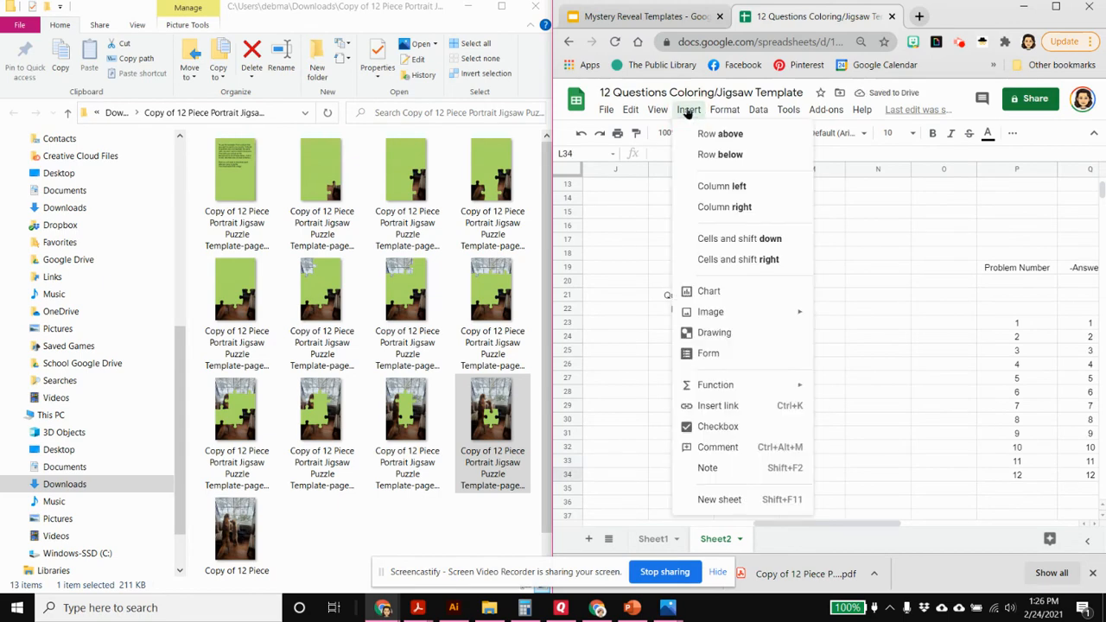
mouse_move(734, 312)
left_click(863, 318)
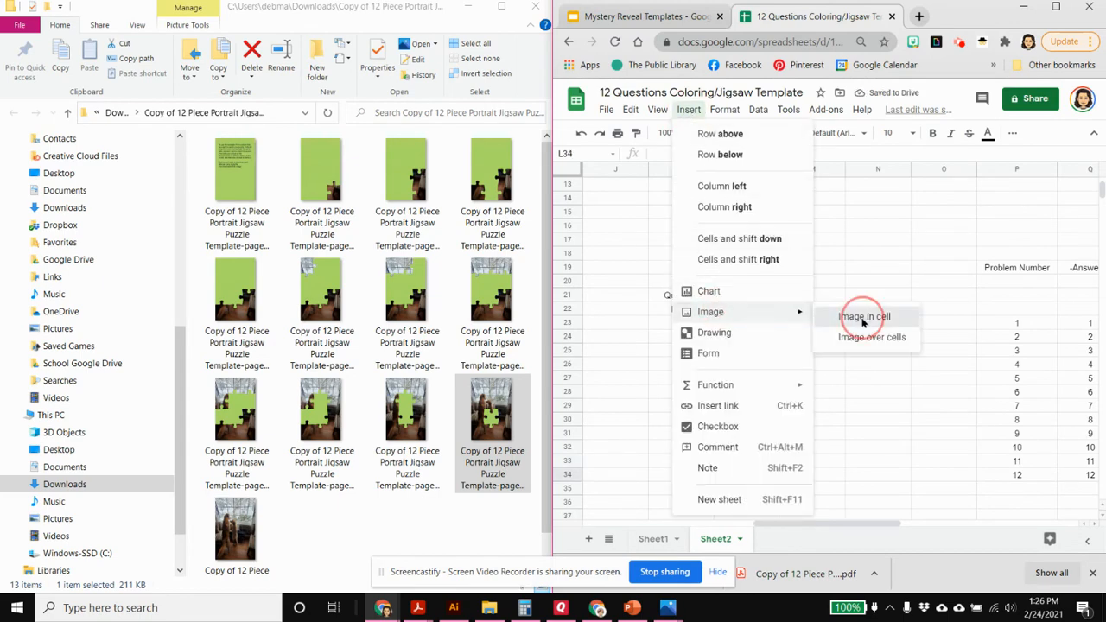
left_click_drag(235, 529, 826, 377)
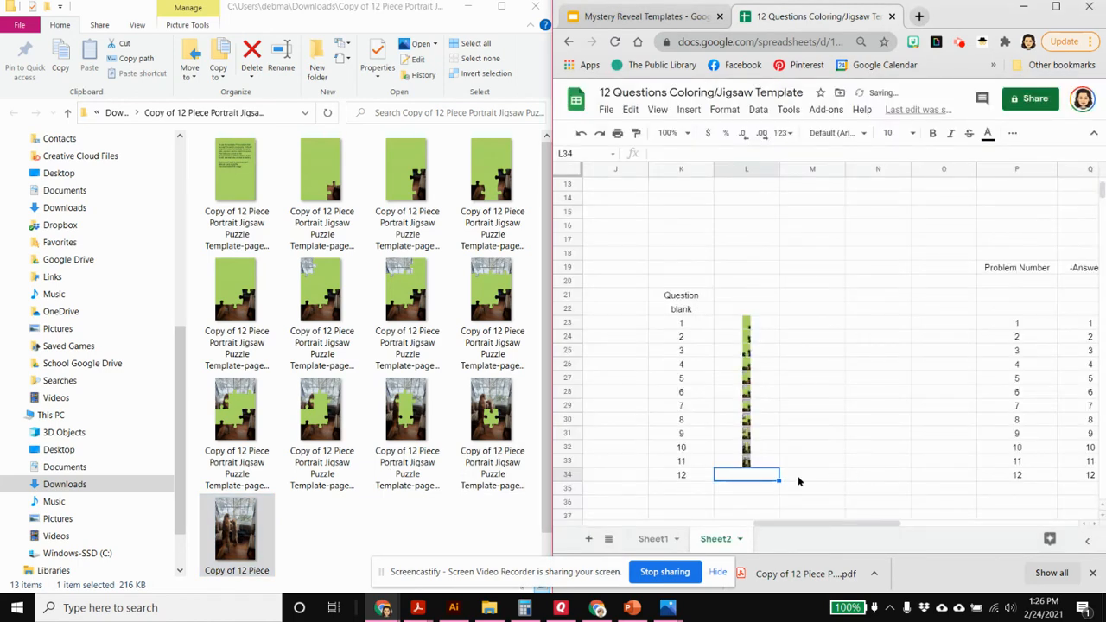
Maximize the browser window and examine the mystery picture beside the answers on Sheet1
left_click(1057, 7)
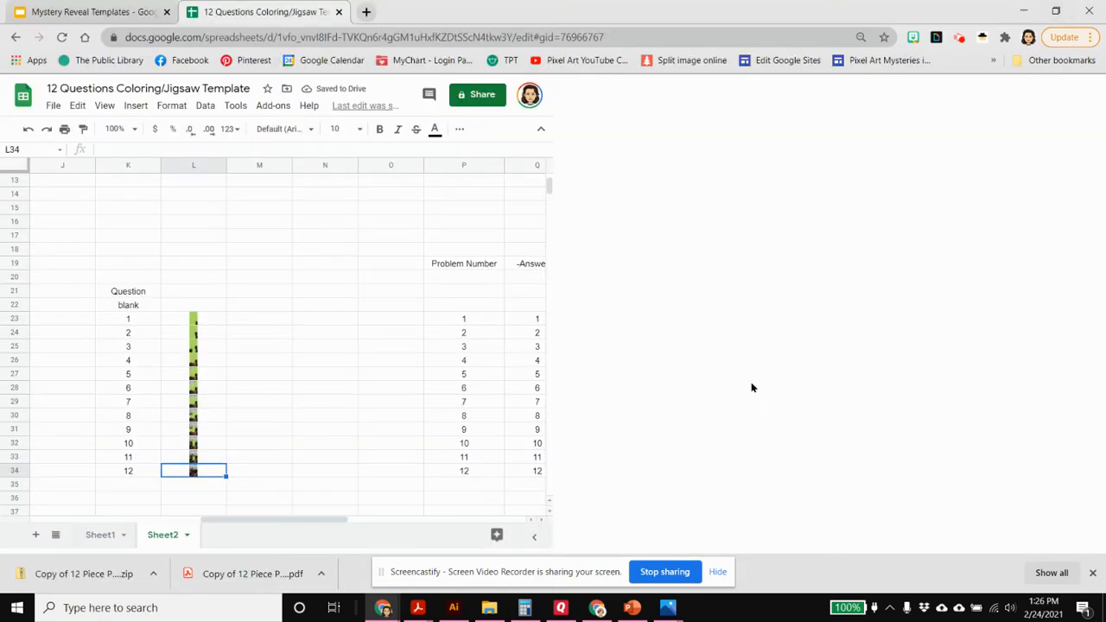
left_click(97, 541)
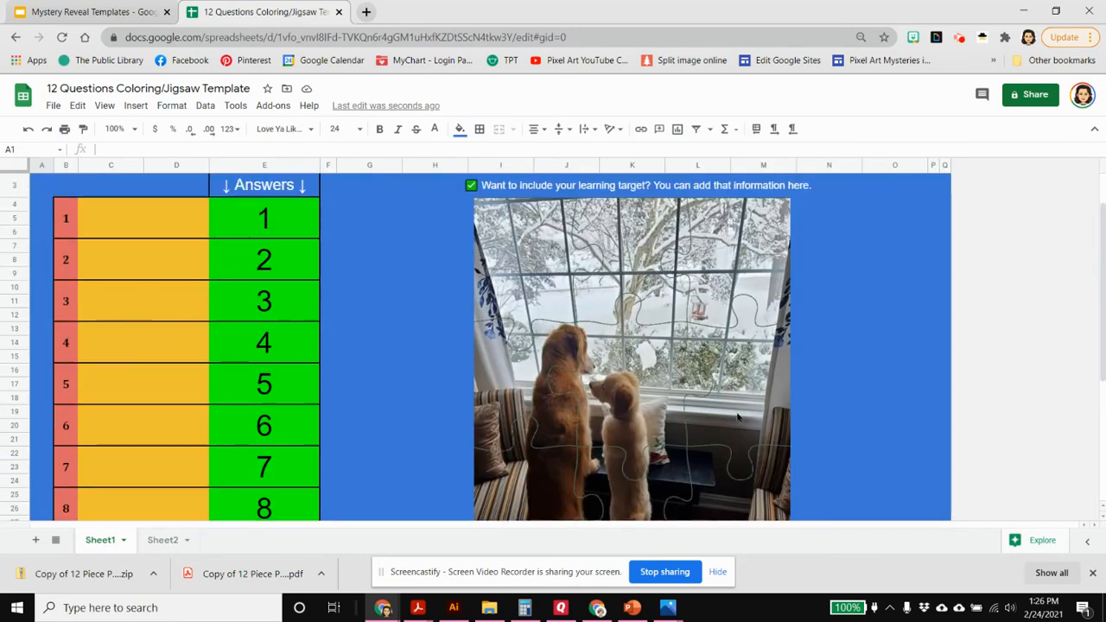
scroll(738, 417, "up", 1)
scroll(743, 423, "down", 5)
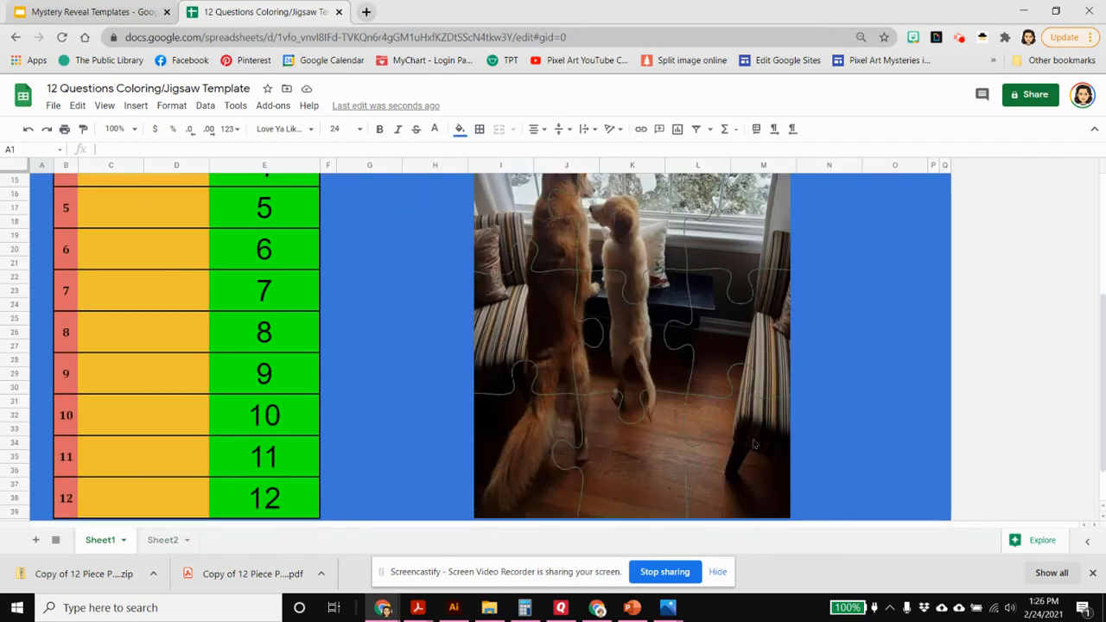
scroll(753, 444, "down", 1)
scroll(772, 470, "up", 5)
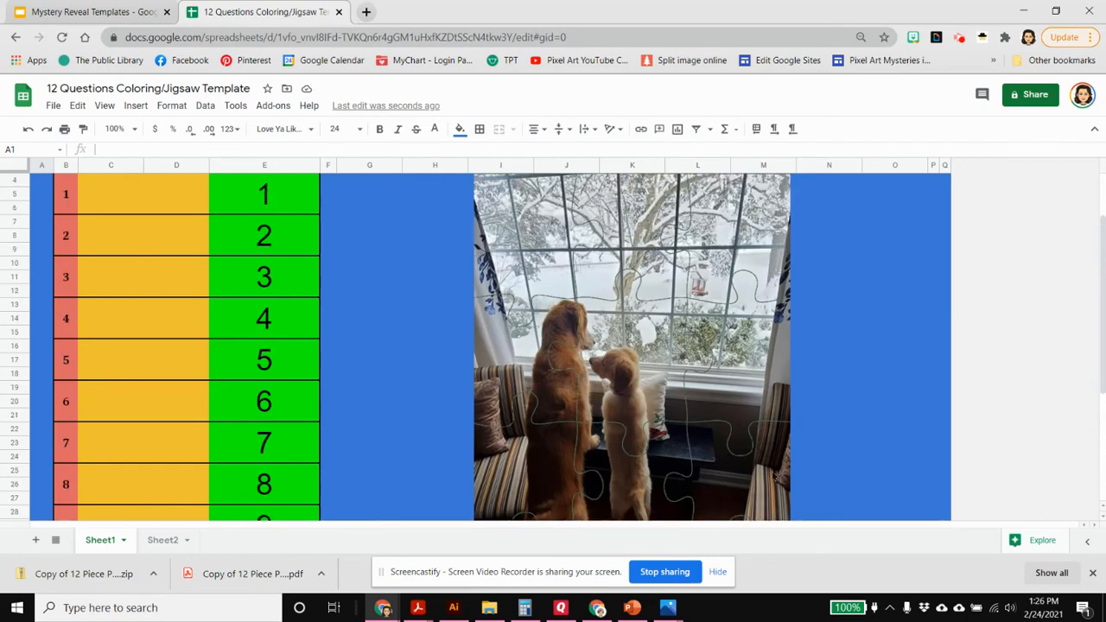
scroll(814, 491, "up", 1)
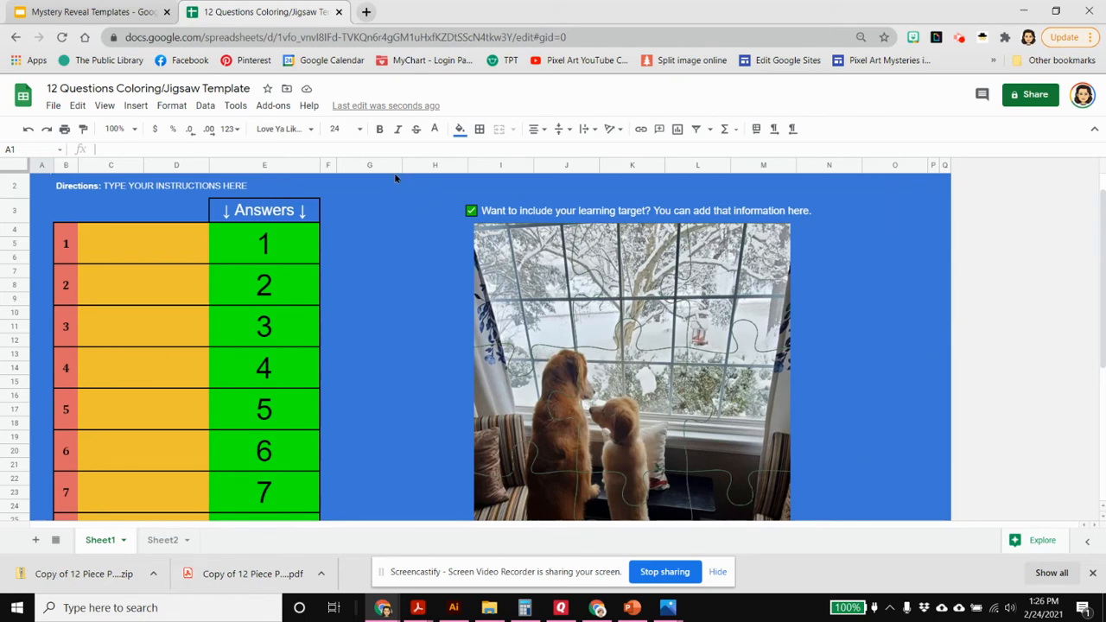
Change the fill color of columns G through O on Sheet1 to purple
left_click_drag(372, 165, 908, 202)
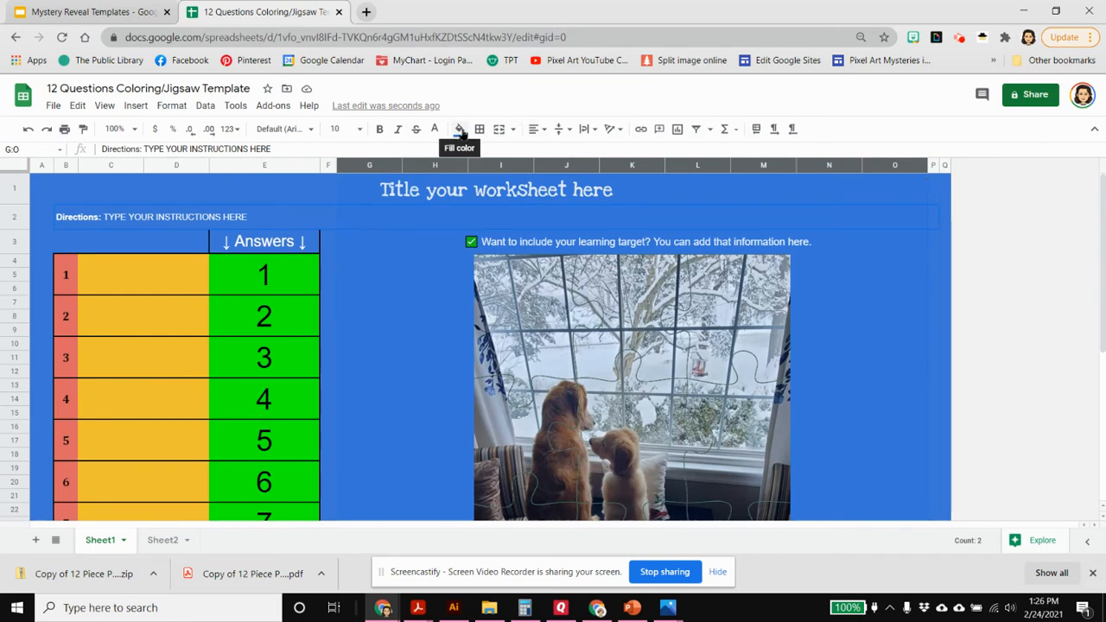
left_click(461, 130)
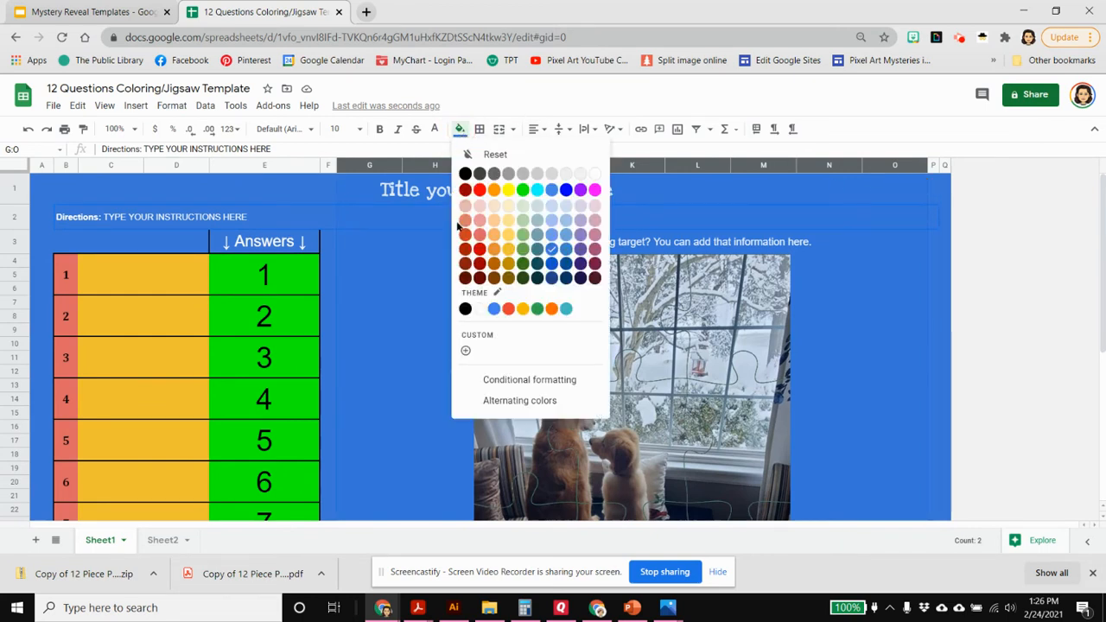
left_click(580, 191)
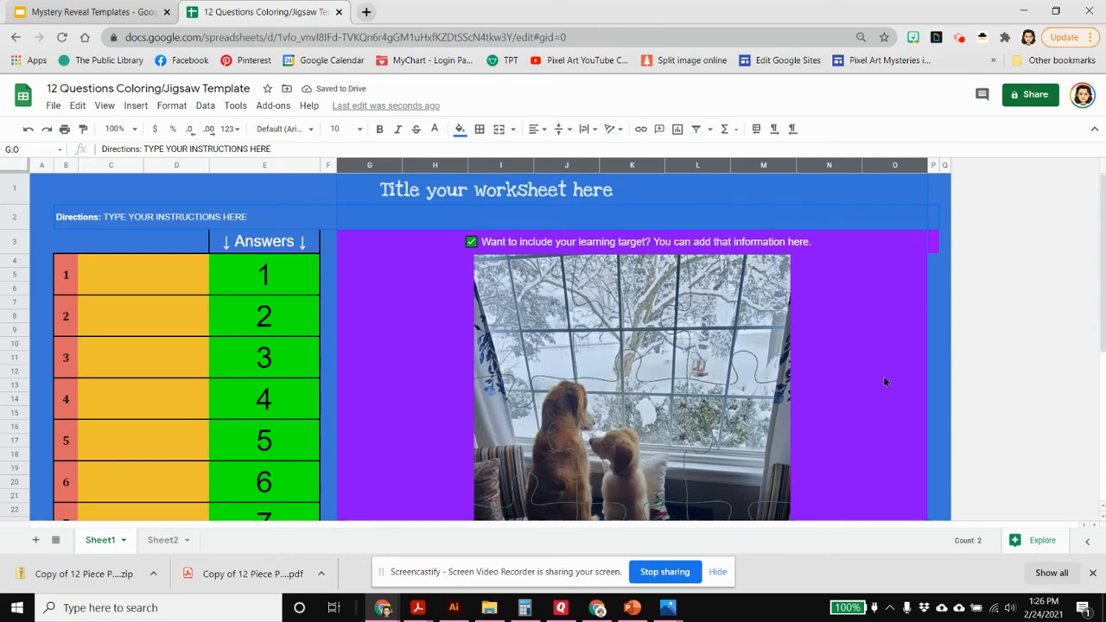
scroll(883, 376, "down", 1)
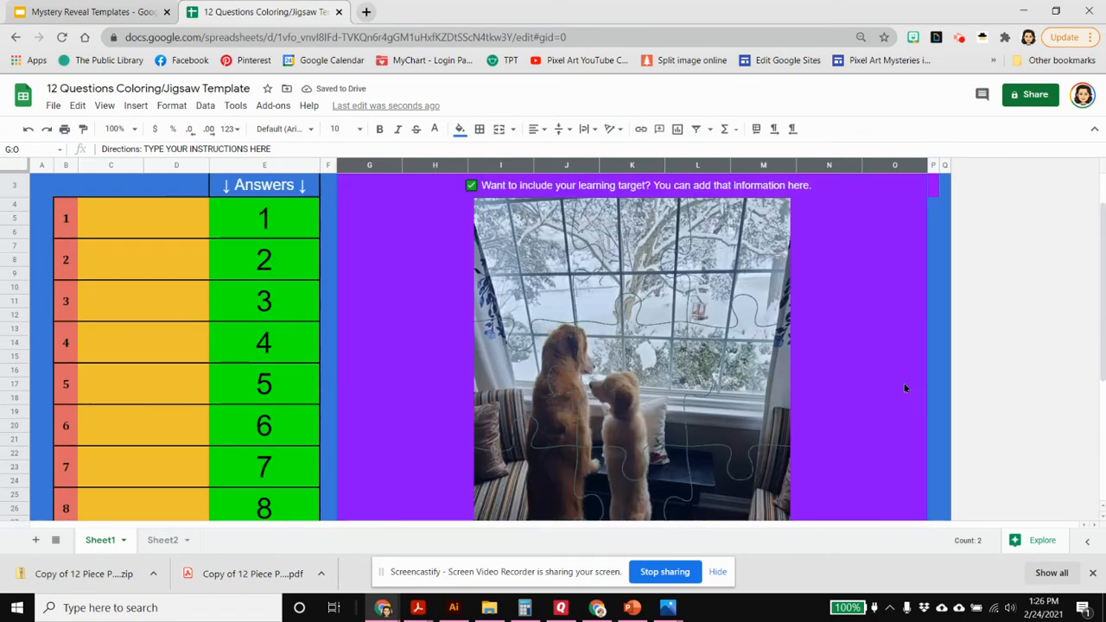
Clear the answers to questions 12 and 11 in the Answers column to test hiding the puzzle pieces
scroll(414, 393, "down", 3)
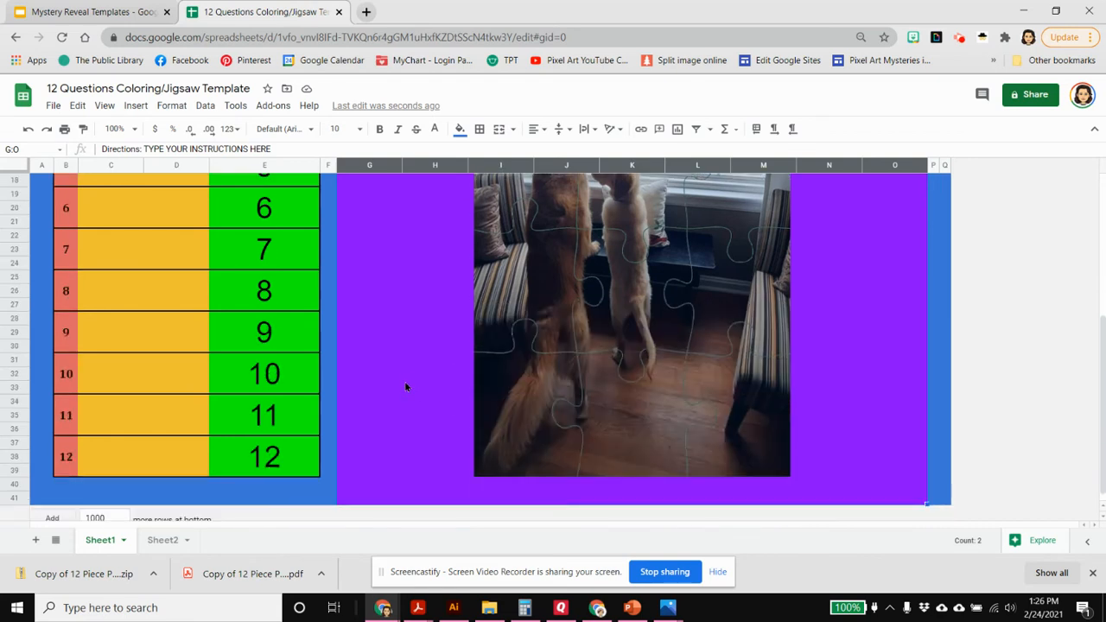
left_click(290, 468)
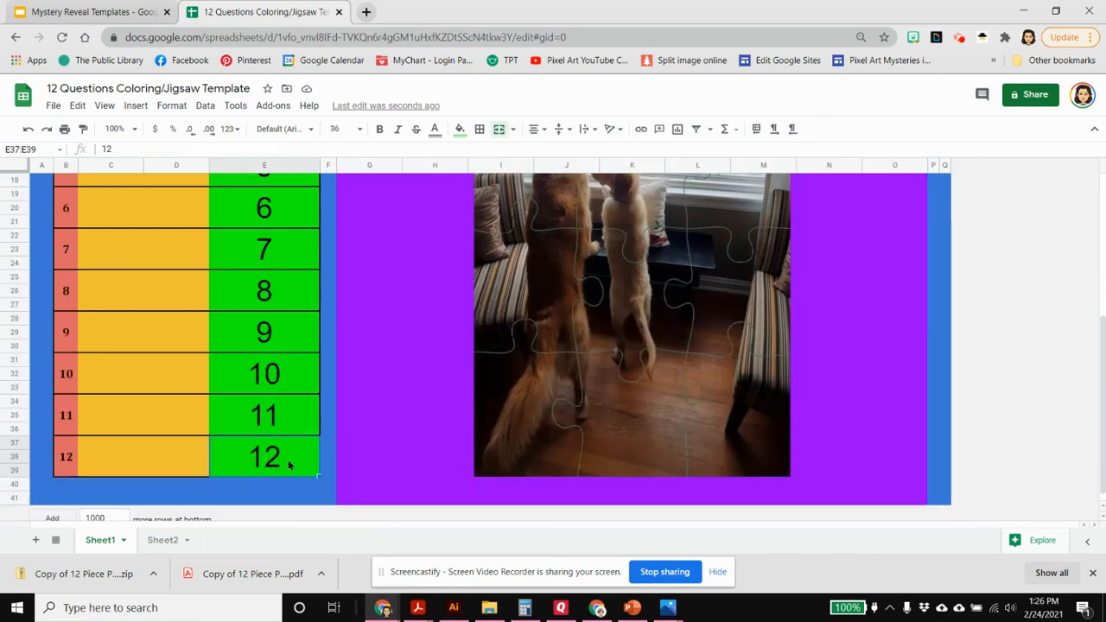
key("Delete")
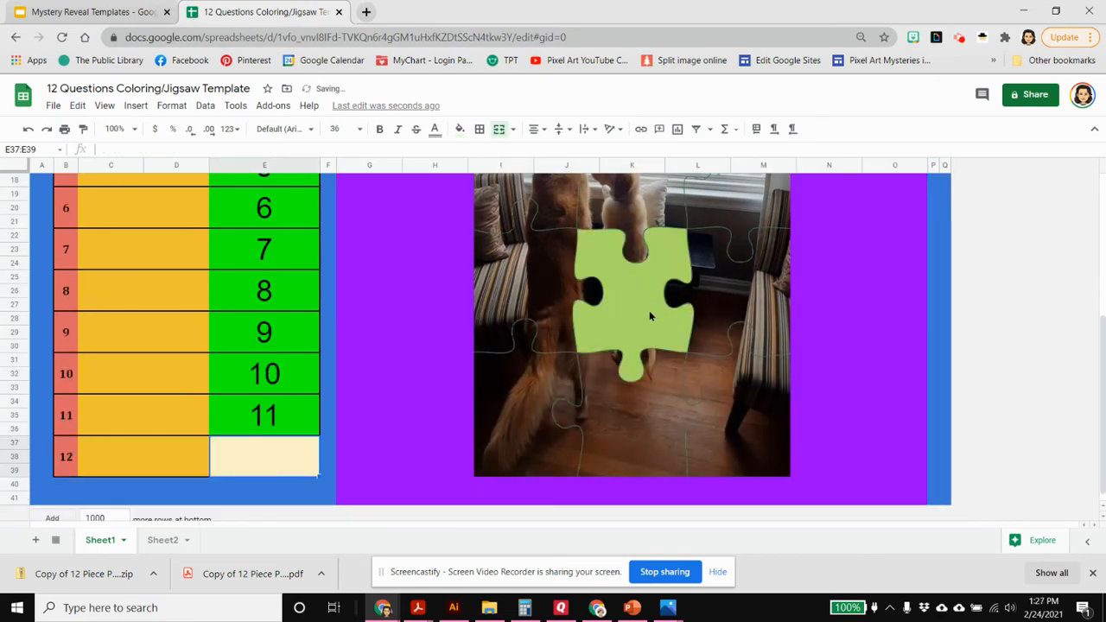
left_click(279, 416)
key("Delete")
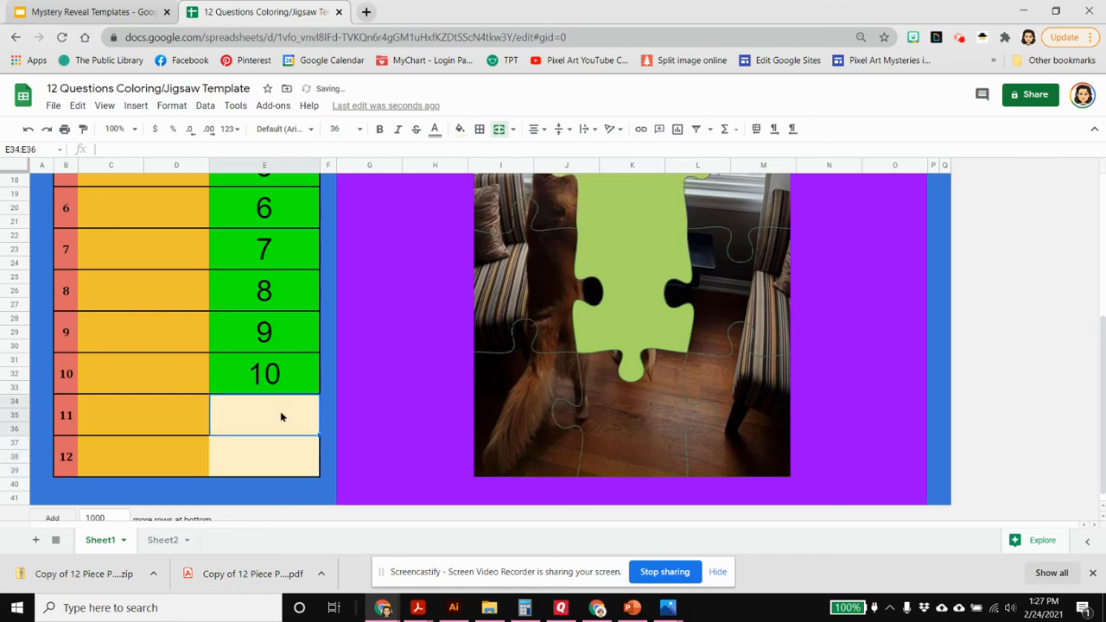
Change the fill color of columns G through P on Sheet1 to light green
scroll(880, 331, "up", 5)
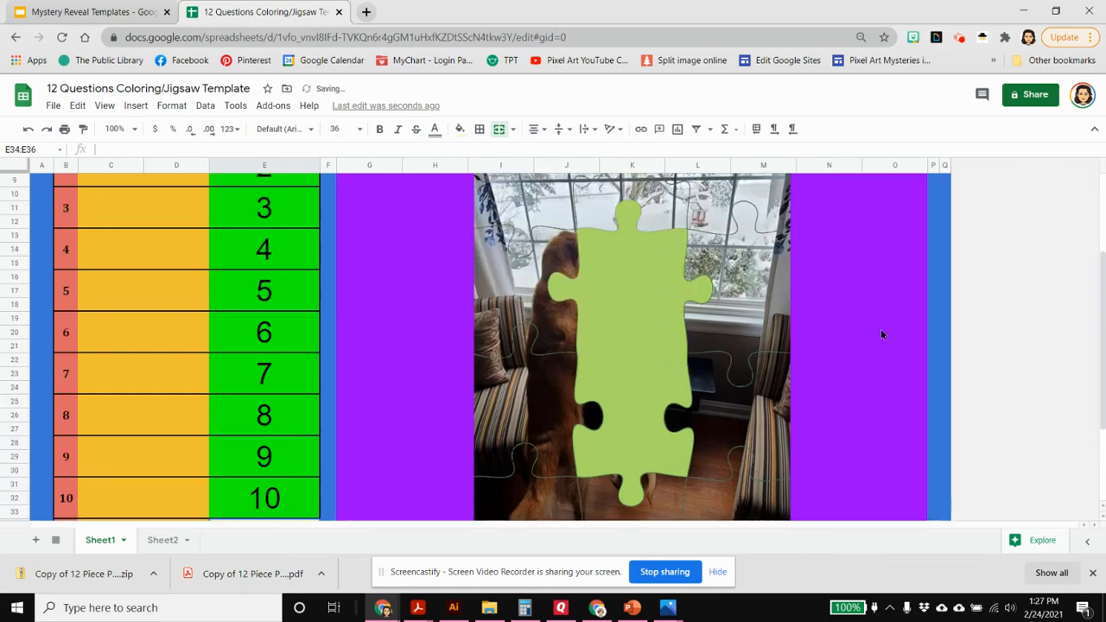
left_click_drag(358, 163, 935, 191)
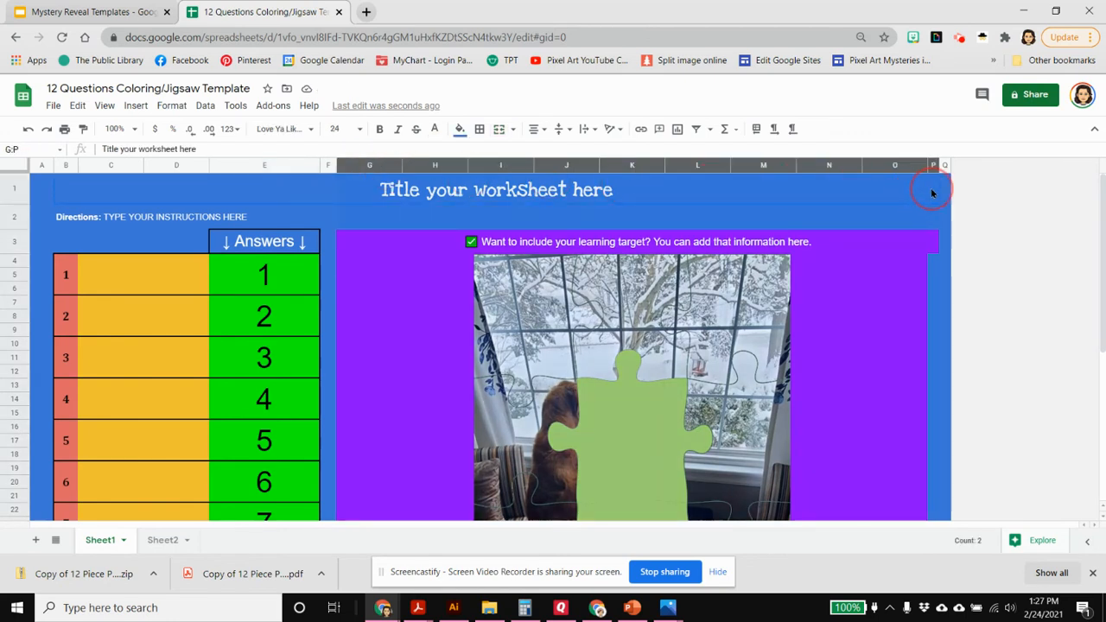
left_click(459, 129)
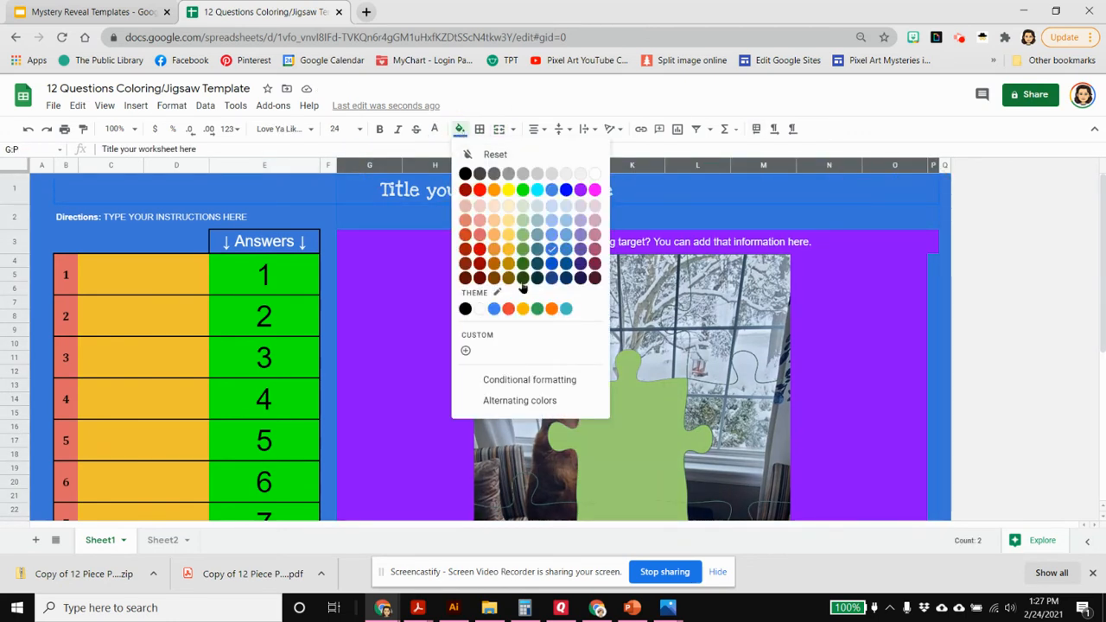
left_click(522, 234)
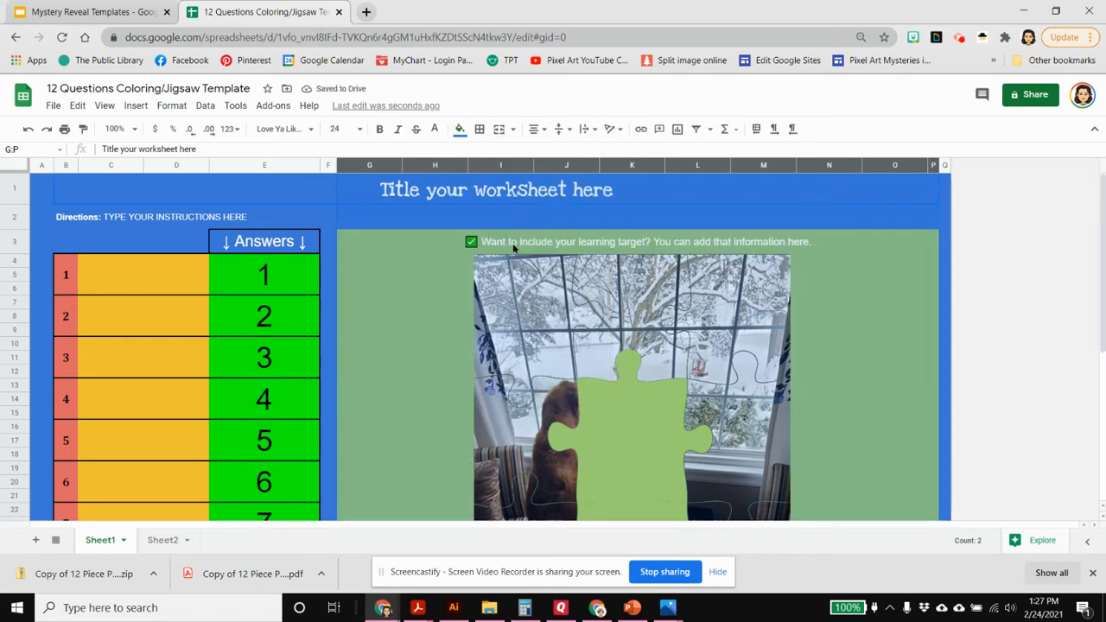
Enter 11 as the answer to question 11 and 12 as the answer to question 12
scroll(297, 400, "down", 3)
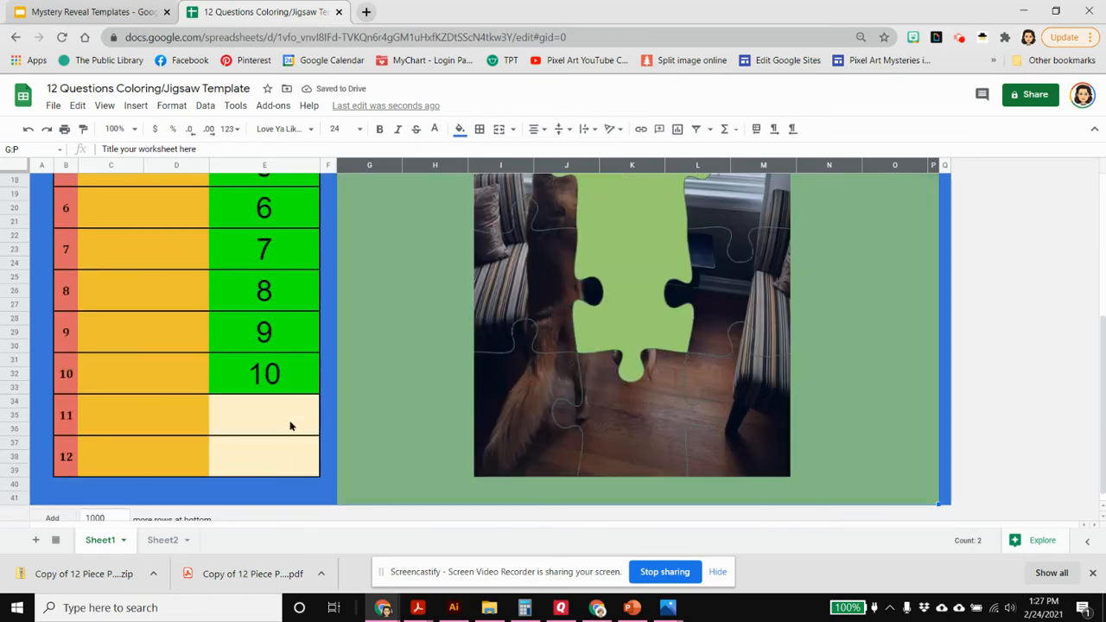
left_click(289, 425)
type("11")
key("Return")
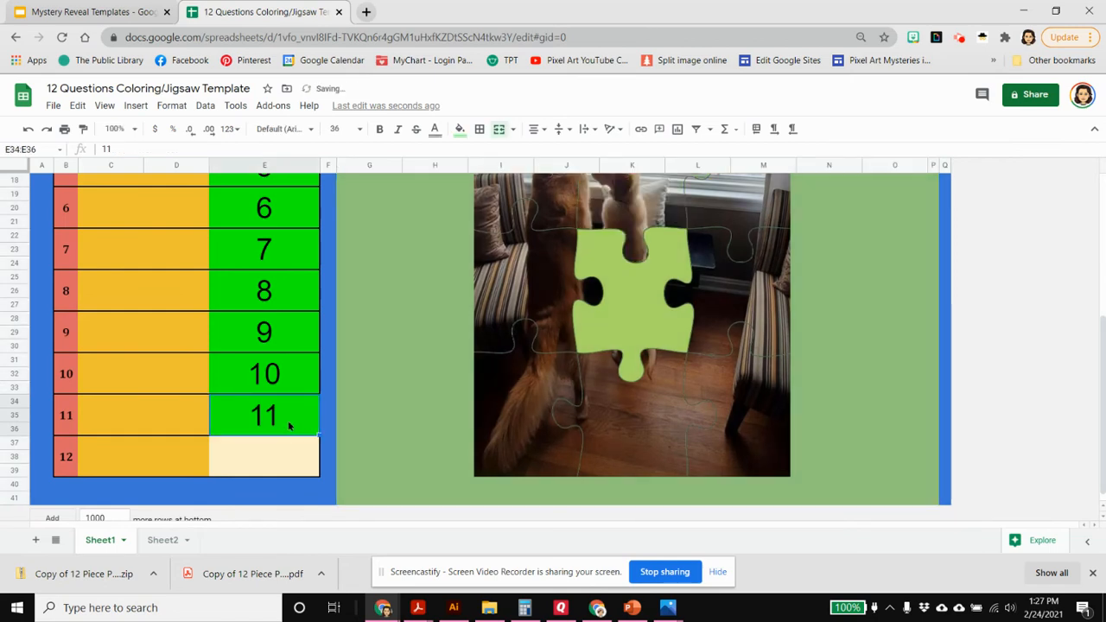
type("12")
key("Return")
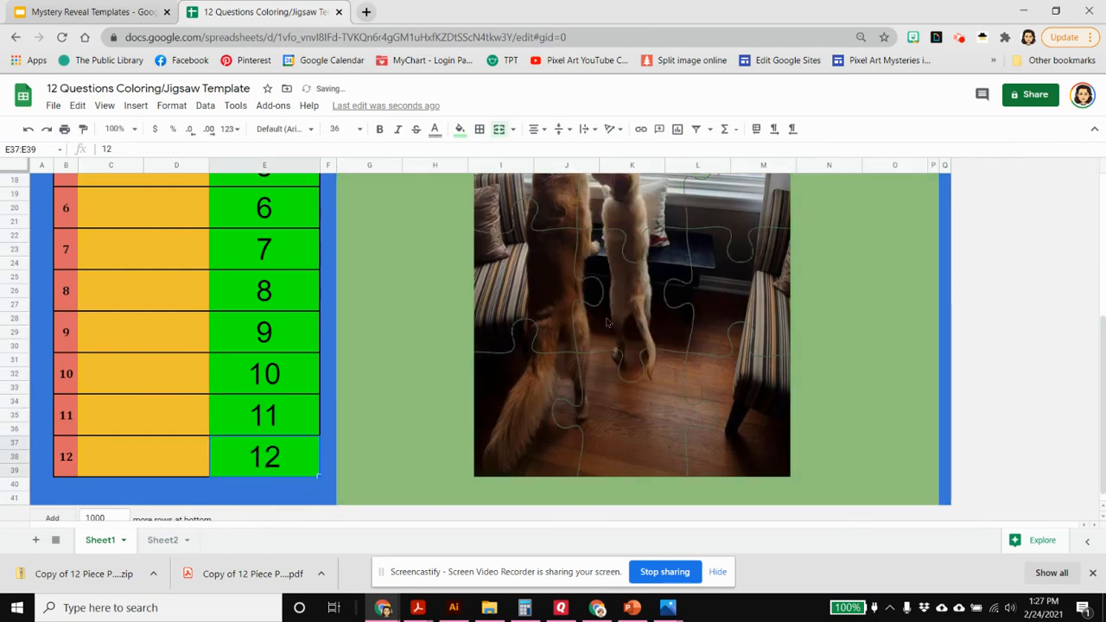
scroll(874, 350, "up", 5)
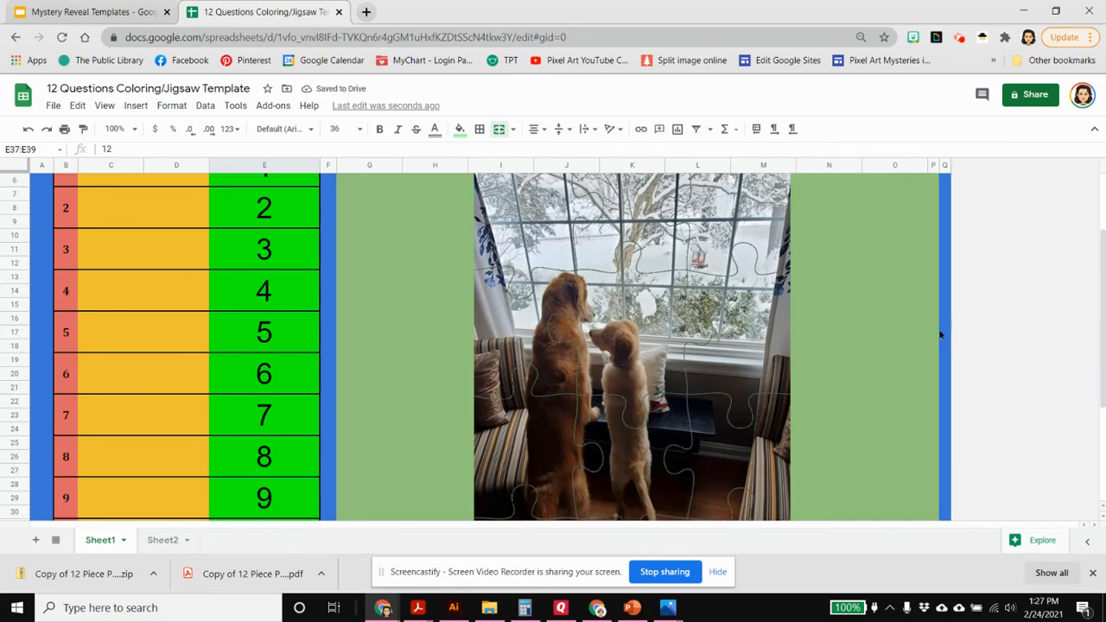
scroll(939, 334, "up", 3)
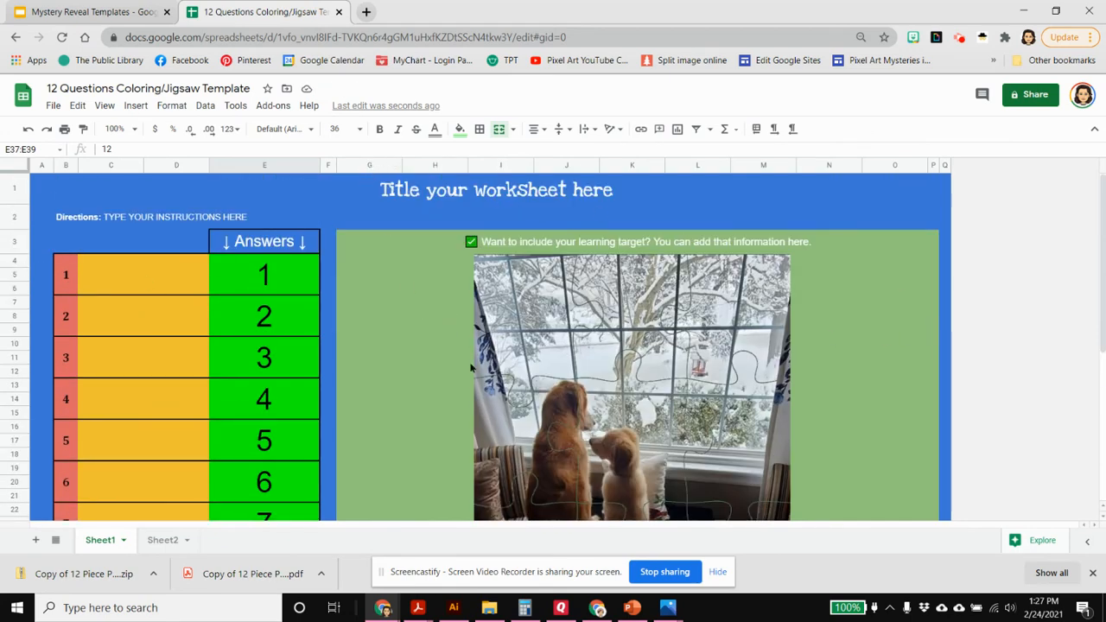
Resize rows 4 through 39 on Sheet1 to a specified height of 15 pixels
scroll(471, 367, "down", 5)
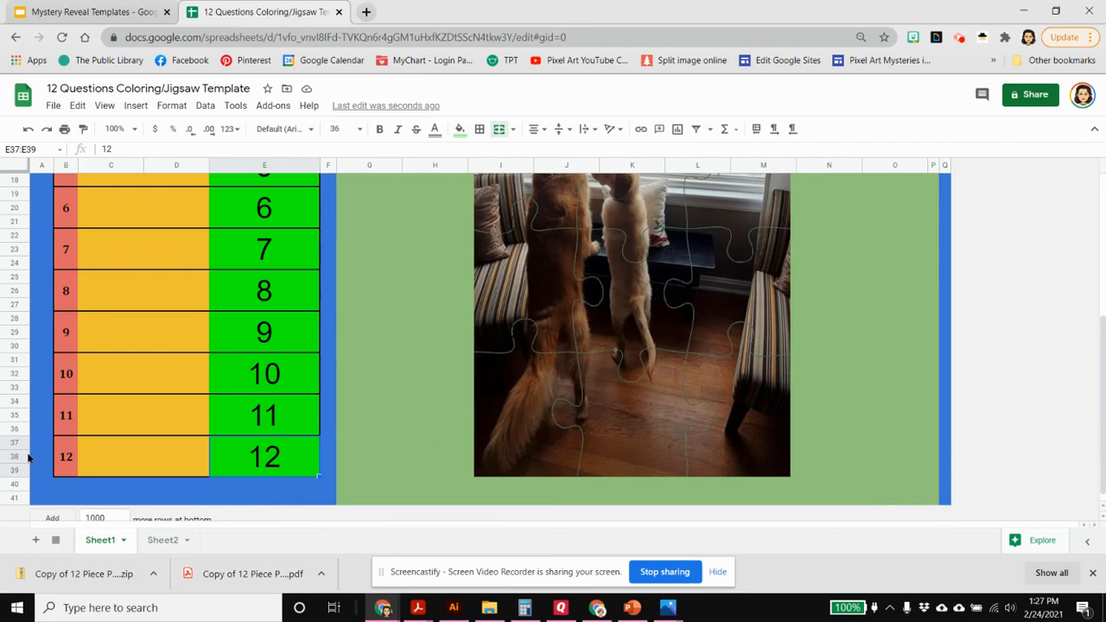
left_click_drag(18, 471, 14, 292)
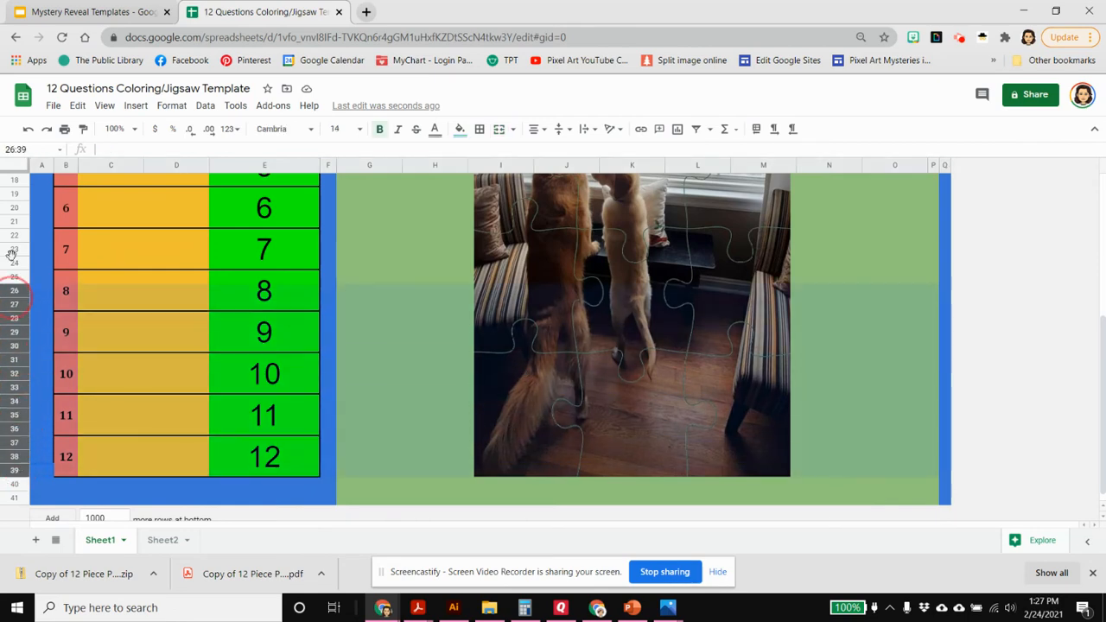
mouse_move(12, 254)
left_mouse_down()
mouse_move(17, 148)
mouse_move(23, 272)
mouse_move(14, 261)
left_mouse_up()
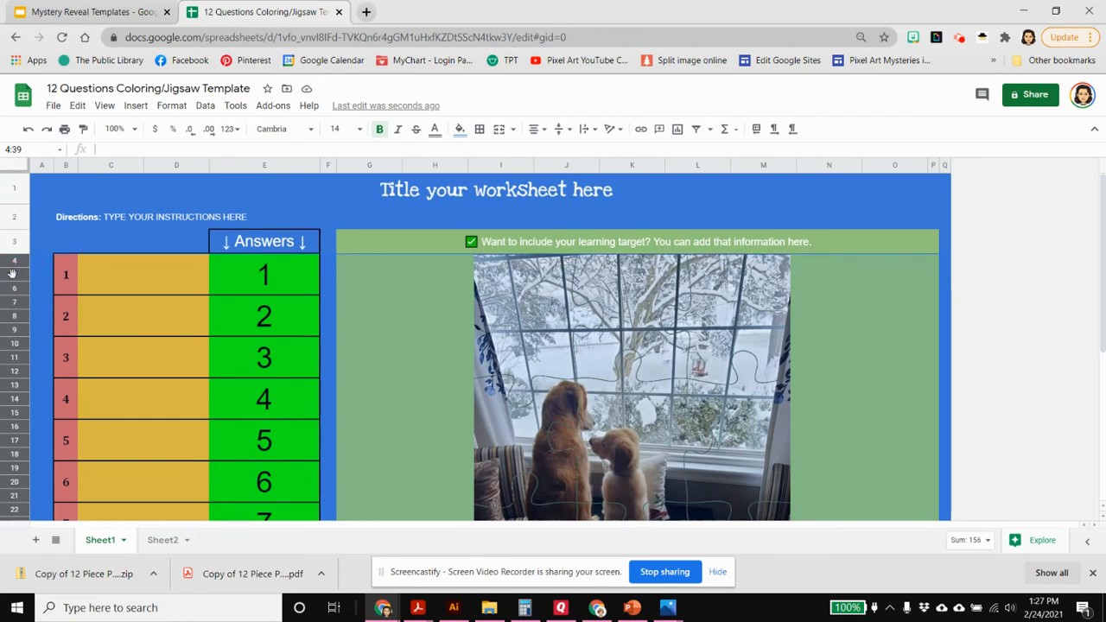
right_click(13, 273)
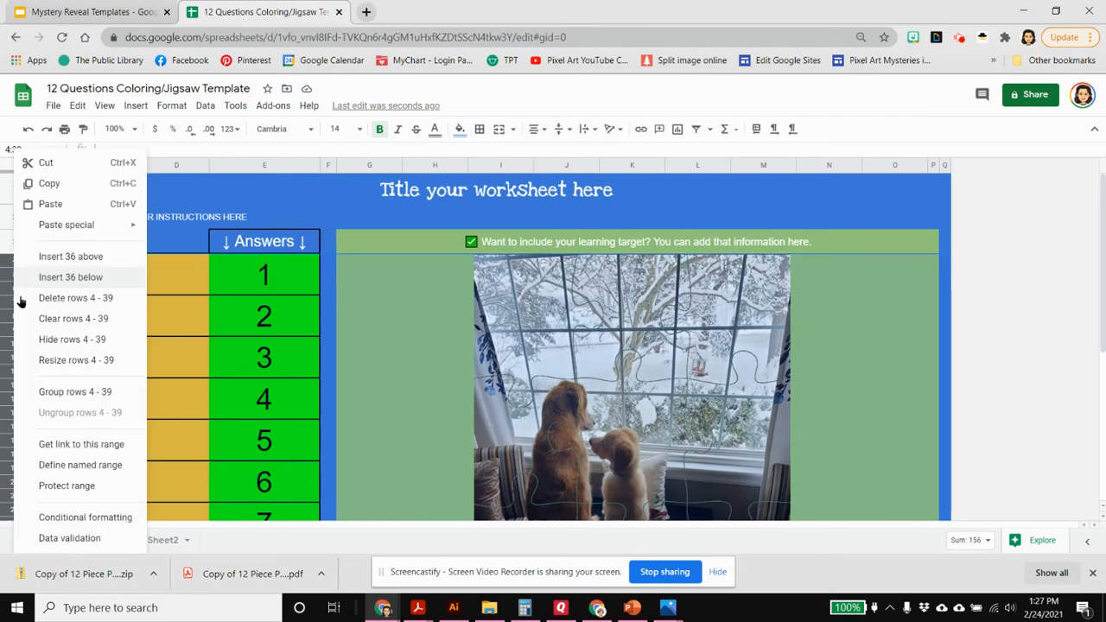
left_click(57, 367)
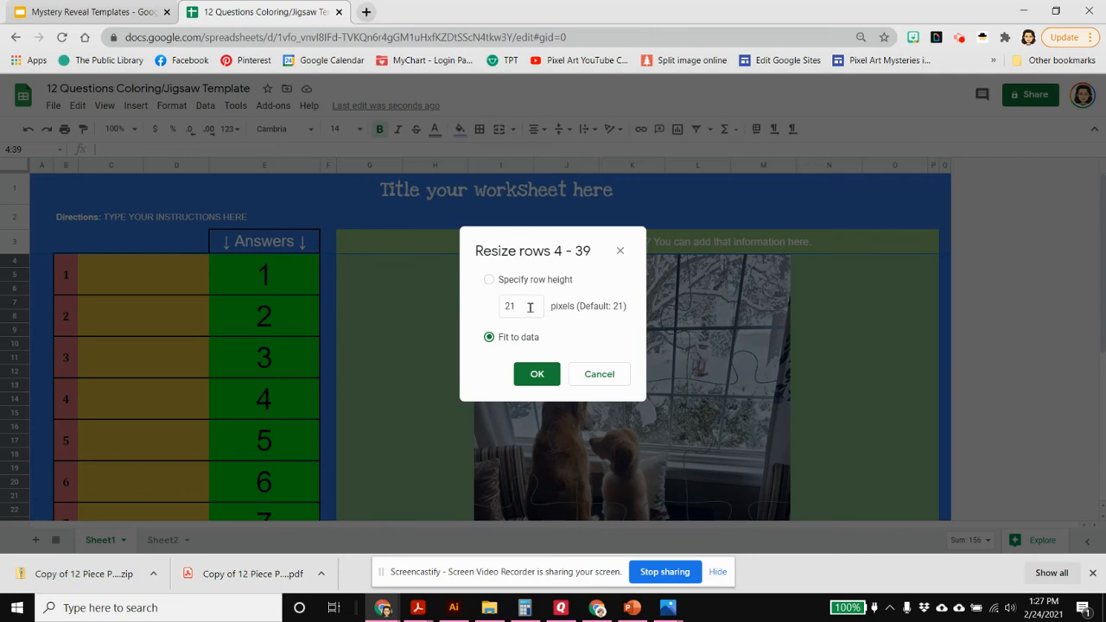
left_click(489, 279)
double_click(530, 306)
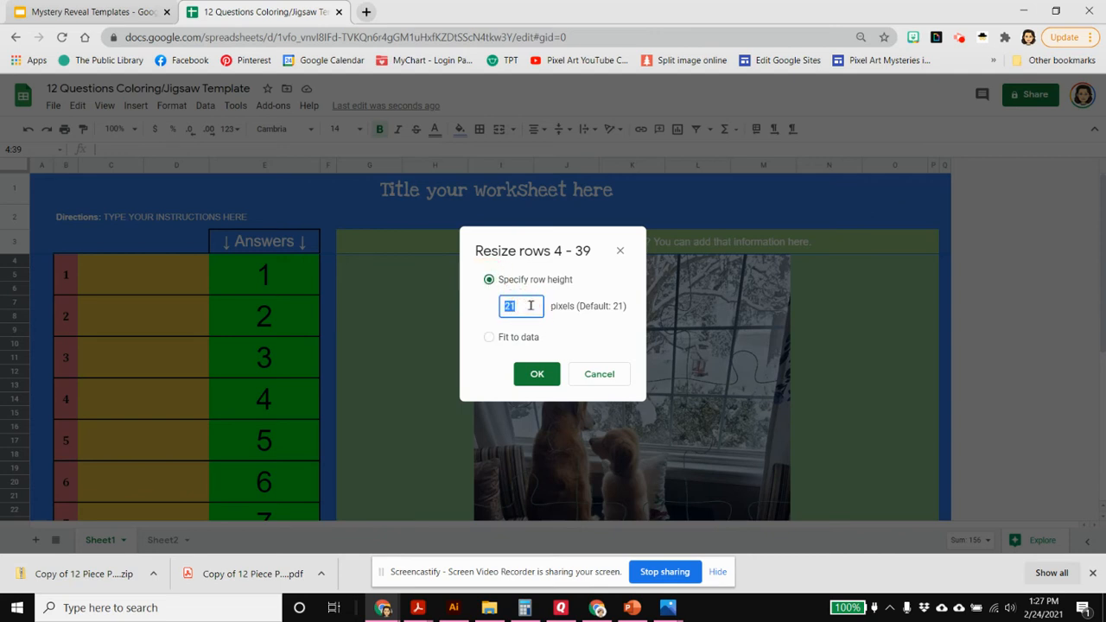
type("15")
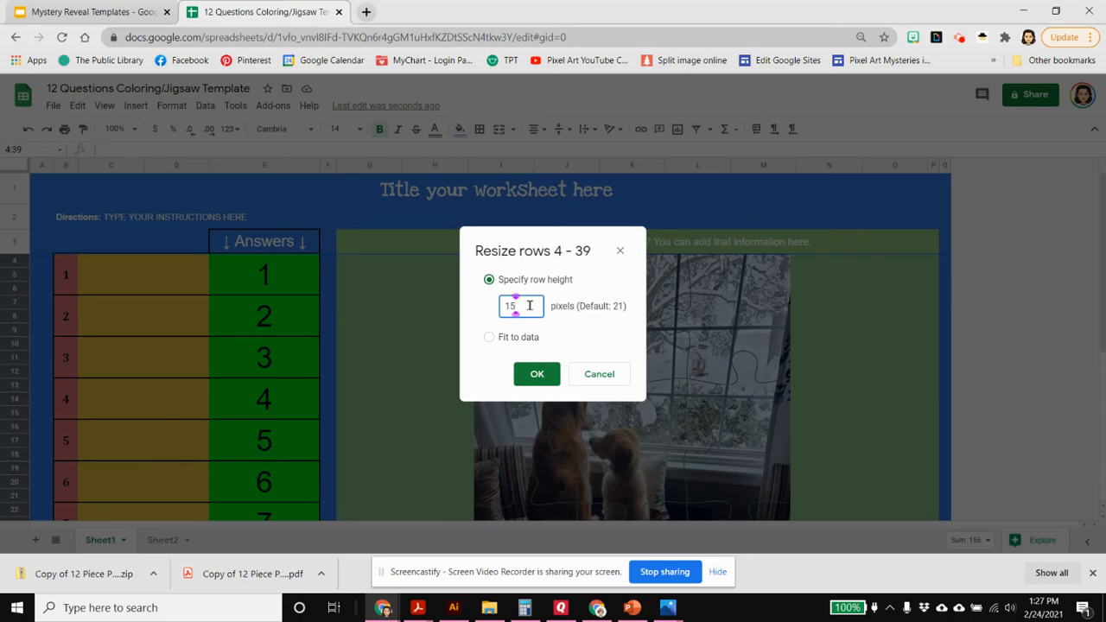
left_click(537, 375)
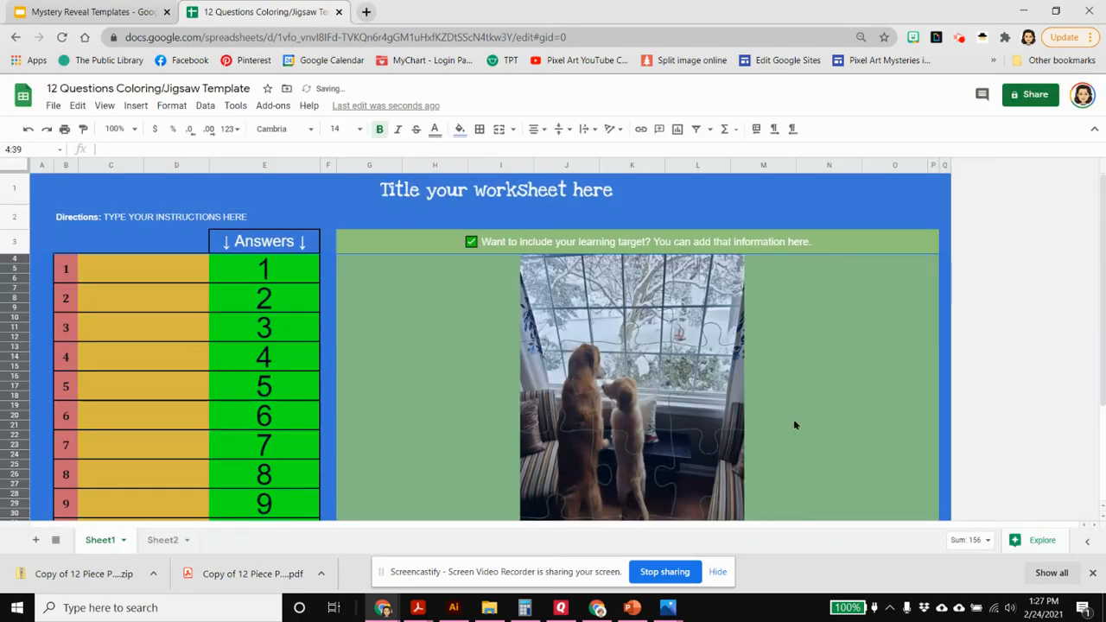
scroll(805, 419, "down", 3)
scroll(804, 419, "up", 3)
Resize columns G through O on Sheet1 to a width of 60 pixels
left_click_drag(366, 170, 896, 179)
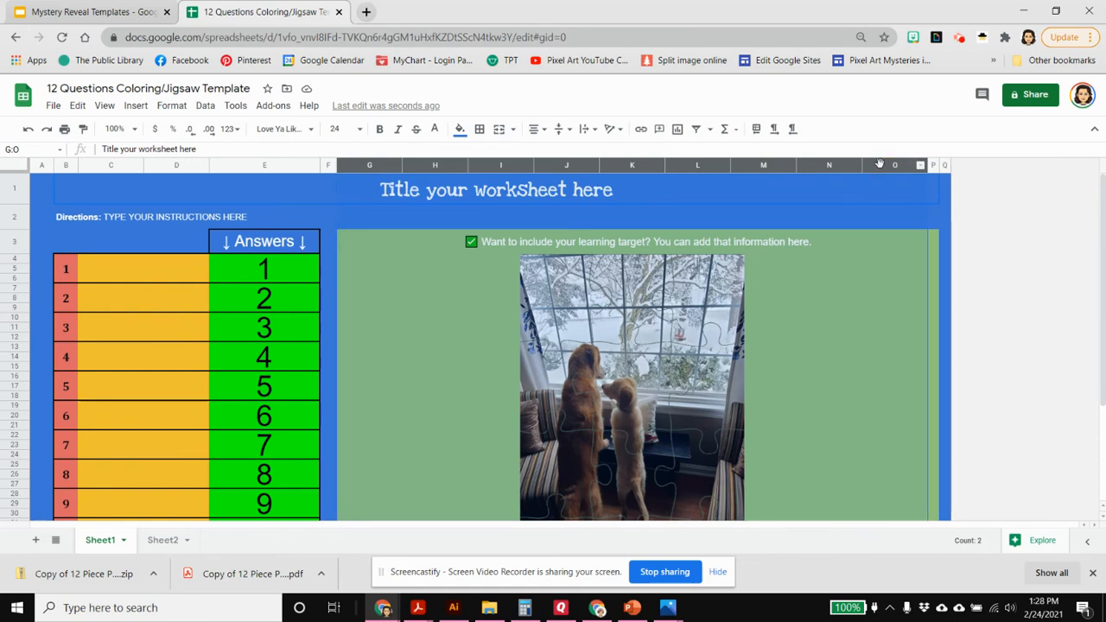
right_click(882, 170)
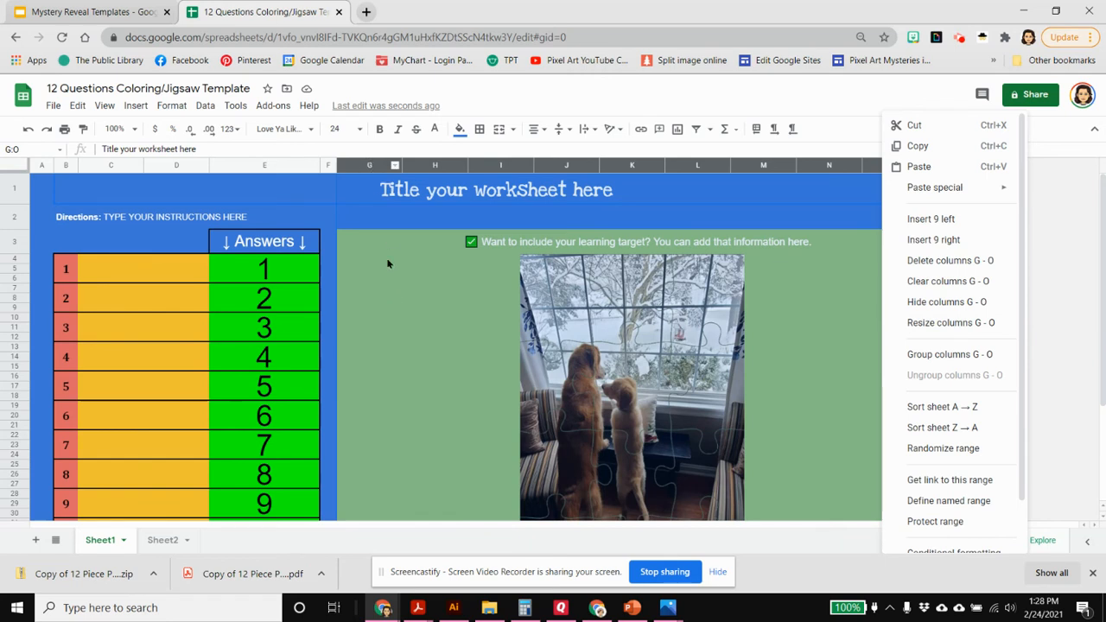
left_click(372, 165)
left_click(371, 165)
left_click_drag(371, 165, 885, 167)
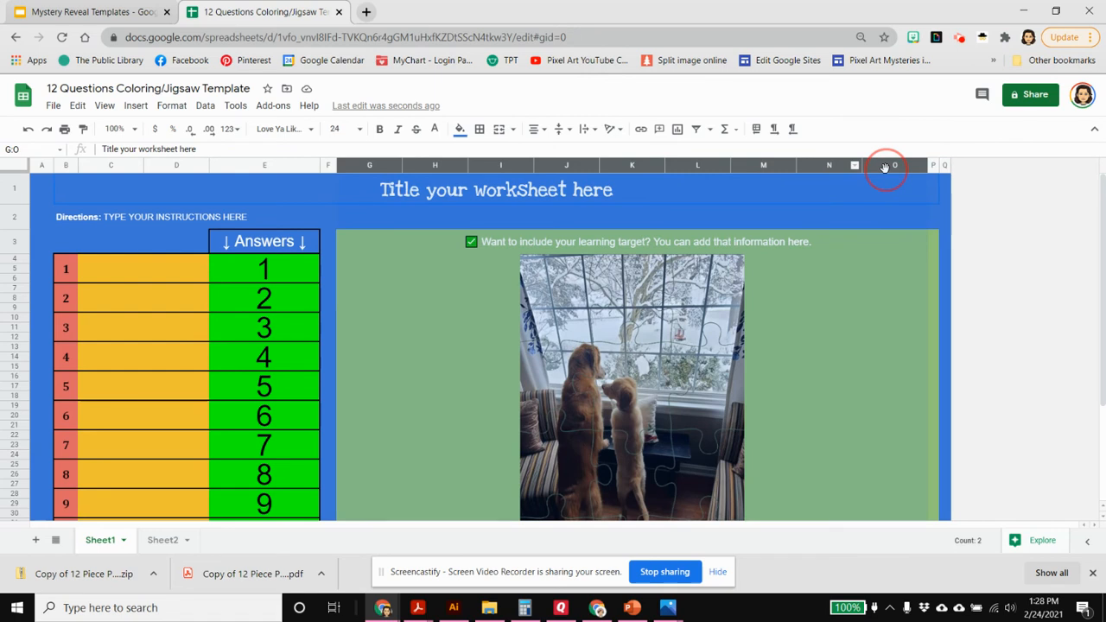
right_click(858, 324)
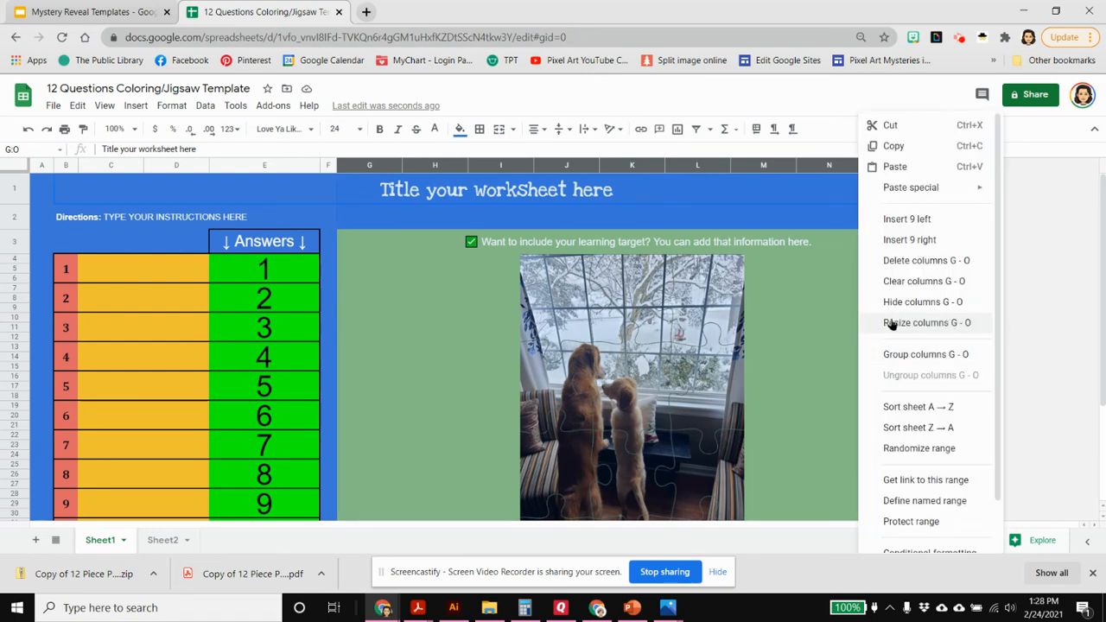
left_click(892, 323)
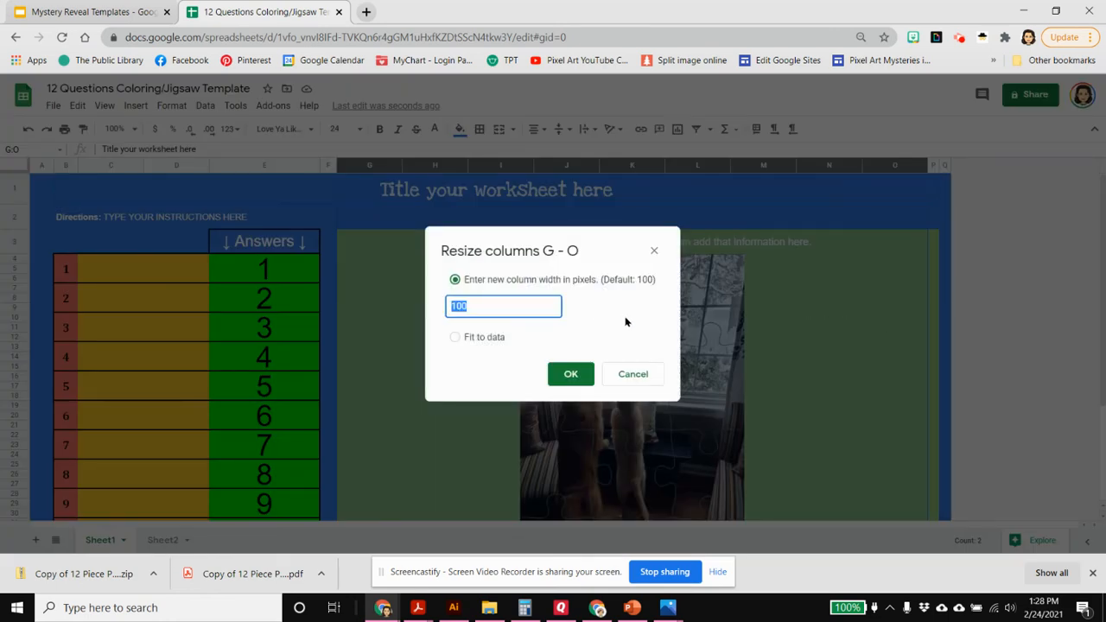
type("60")
left_click(570, 374)
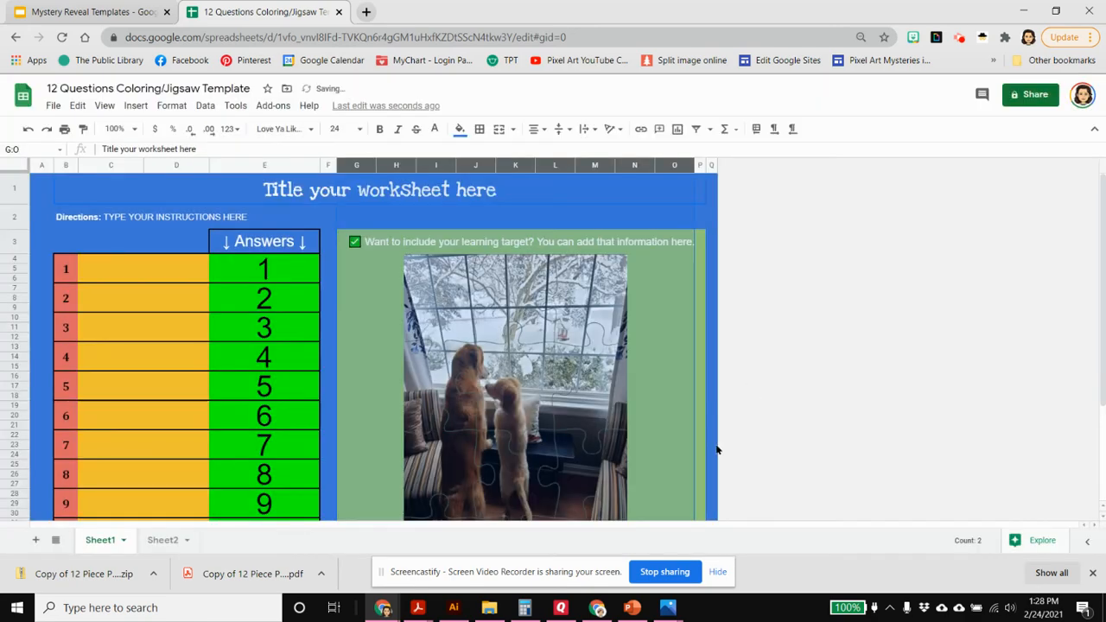
left_click(695, 400)
scroll(766, 420, "up", 1)
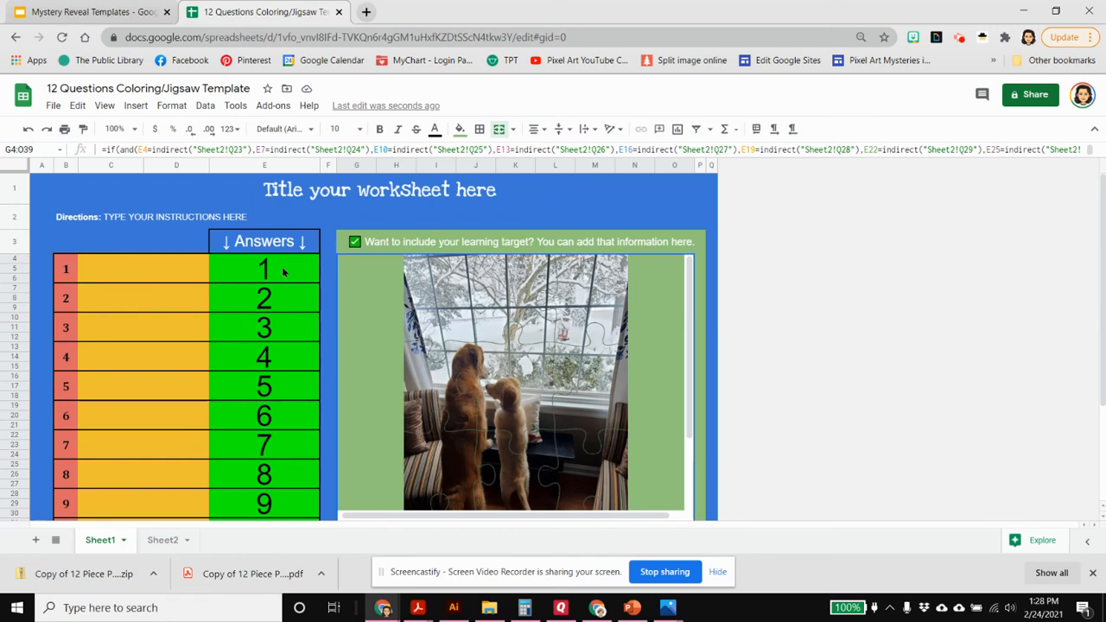
Set the font size of the answer cells E4:E39 to 24
left_click_drag(283, 272, 293, 516)
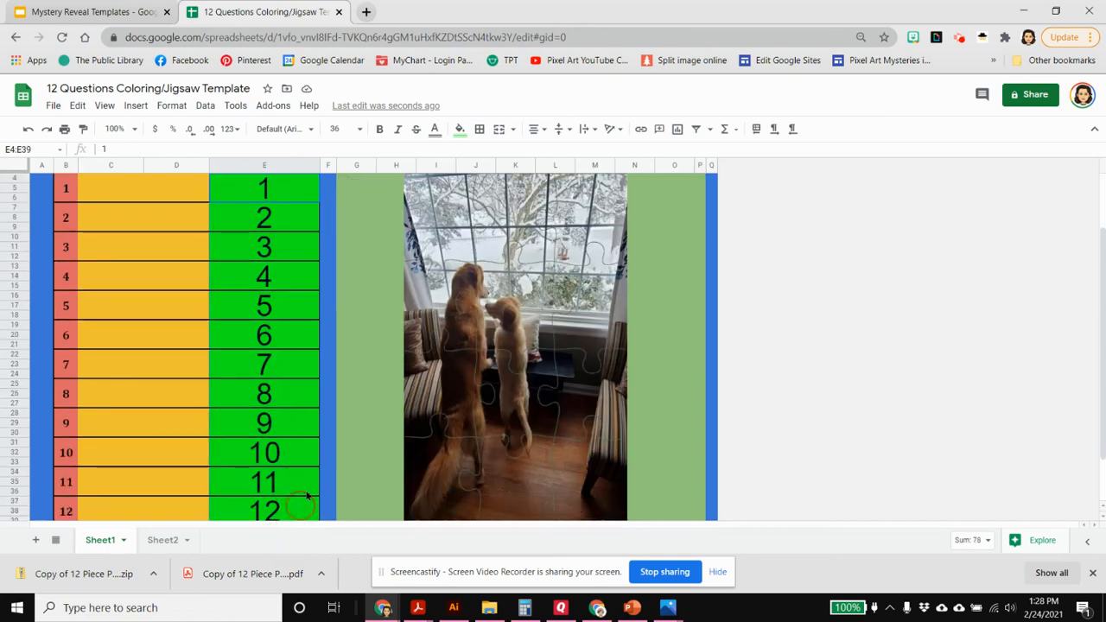
left_click(345, 129)
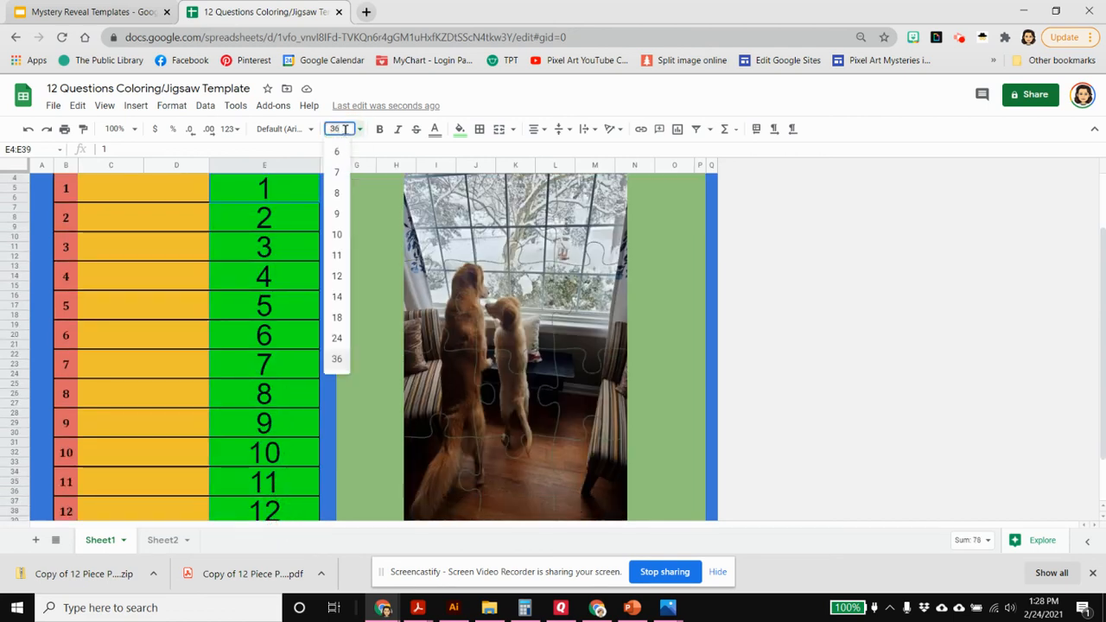
left_click(338, 339)
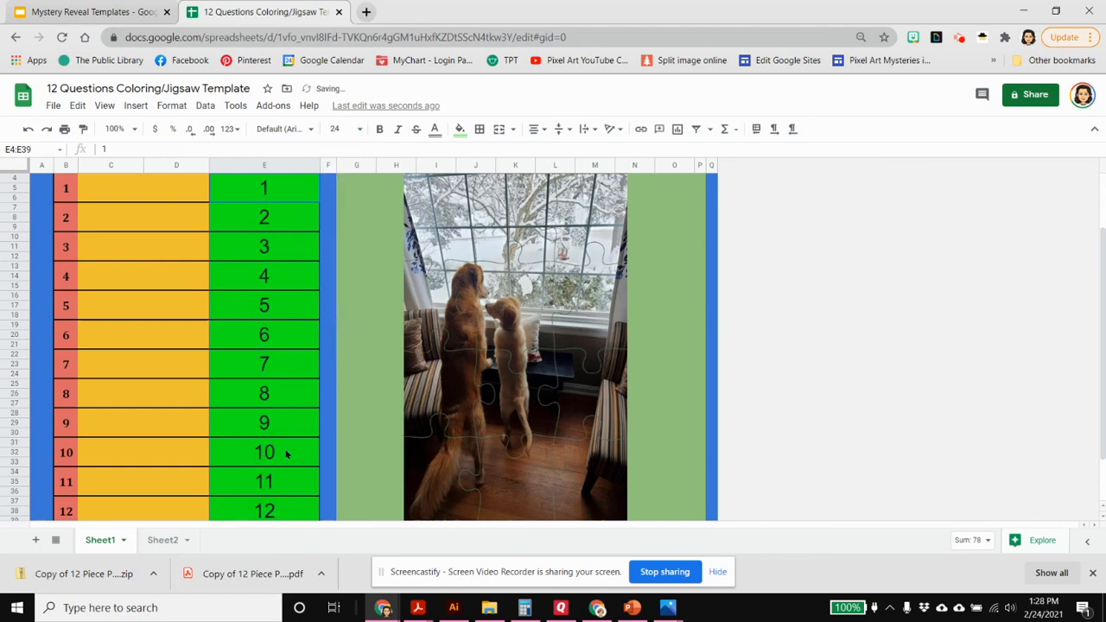
Set the font size of the empty question cells C4:D39 to 24
left_click(179, 509)
left_click_drag(170, 489, 153, 268)
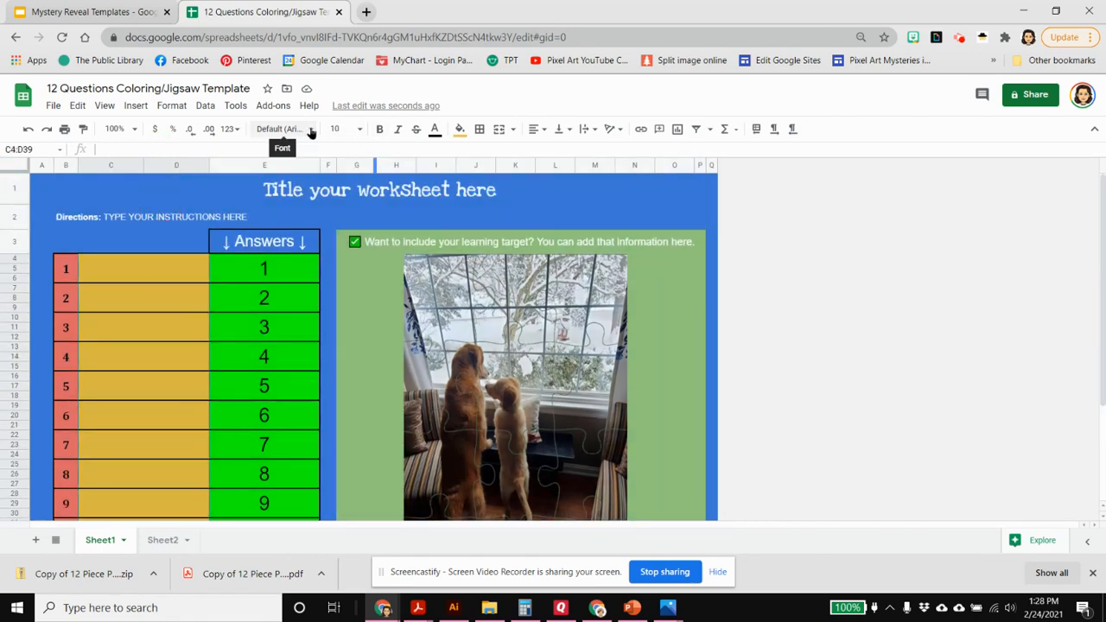
left_click(359, 129)
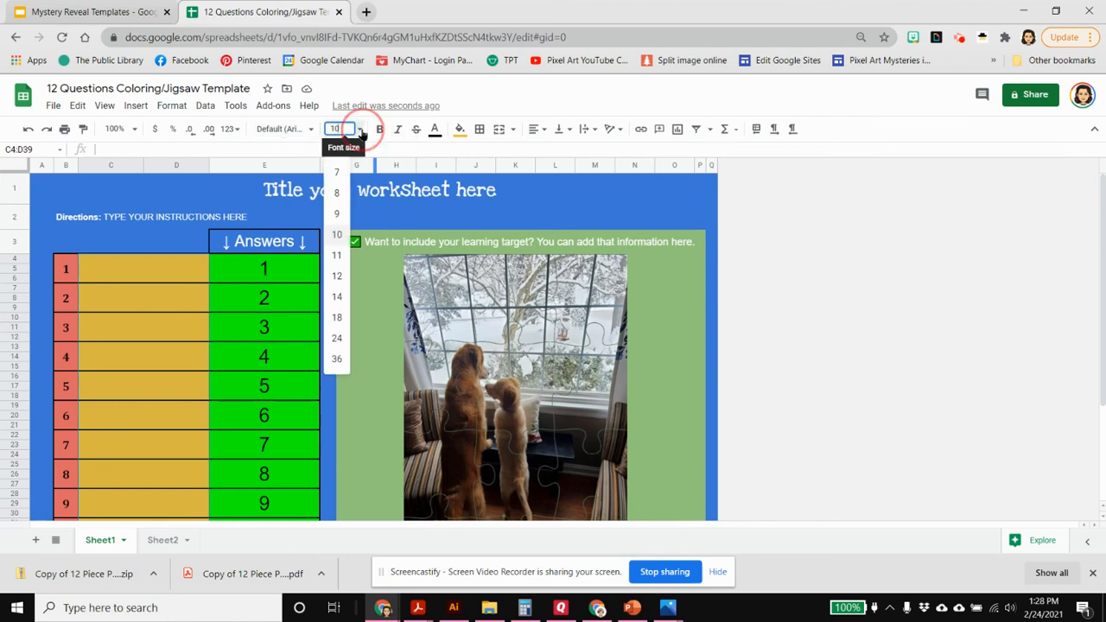
left_click(337, 337)
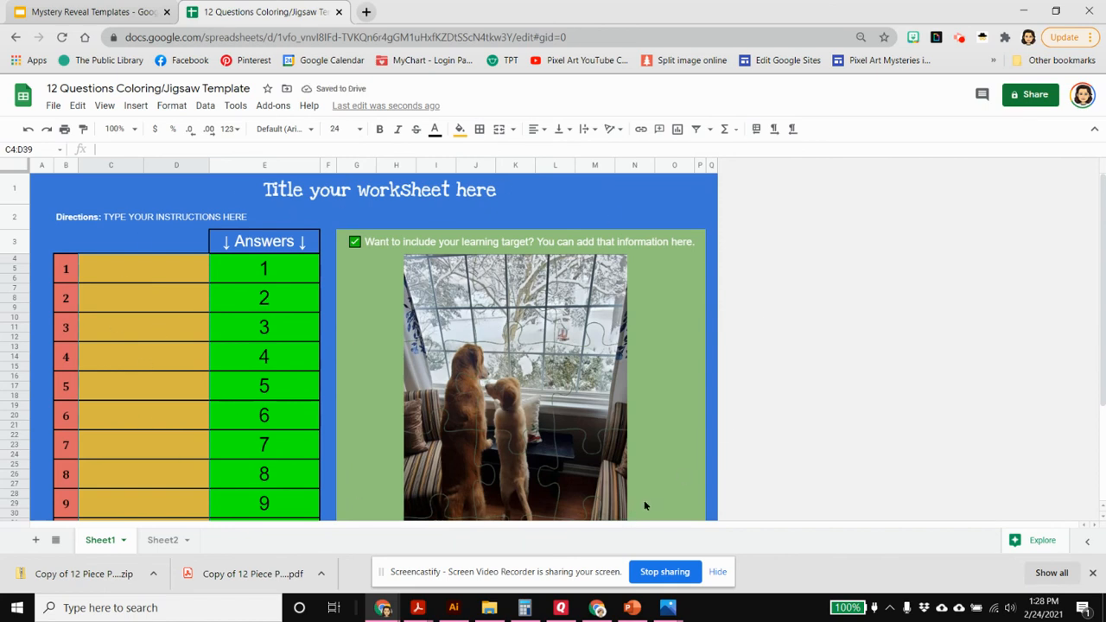
left_click(373, 272)
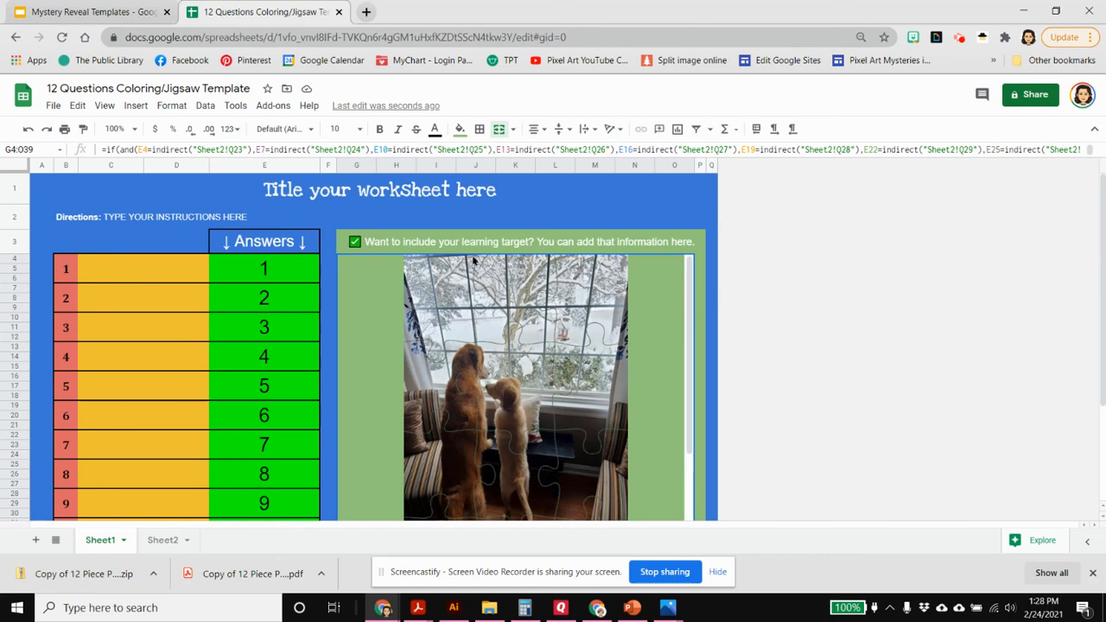